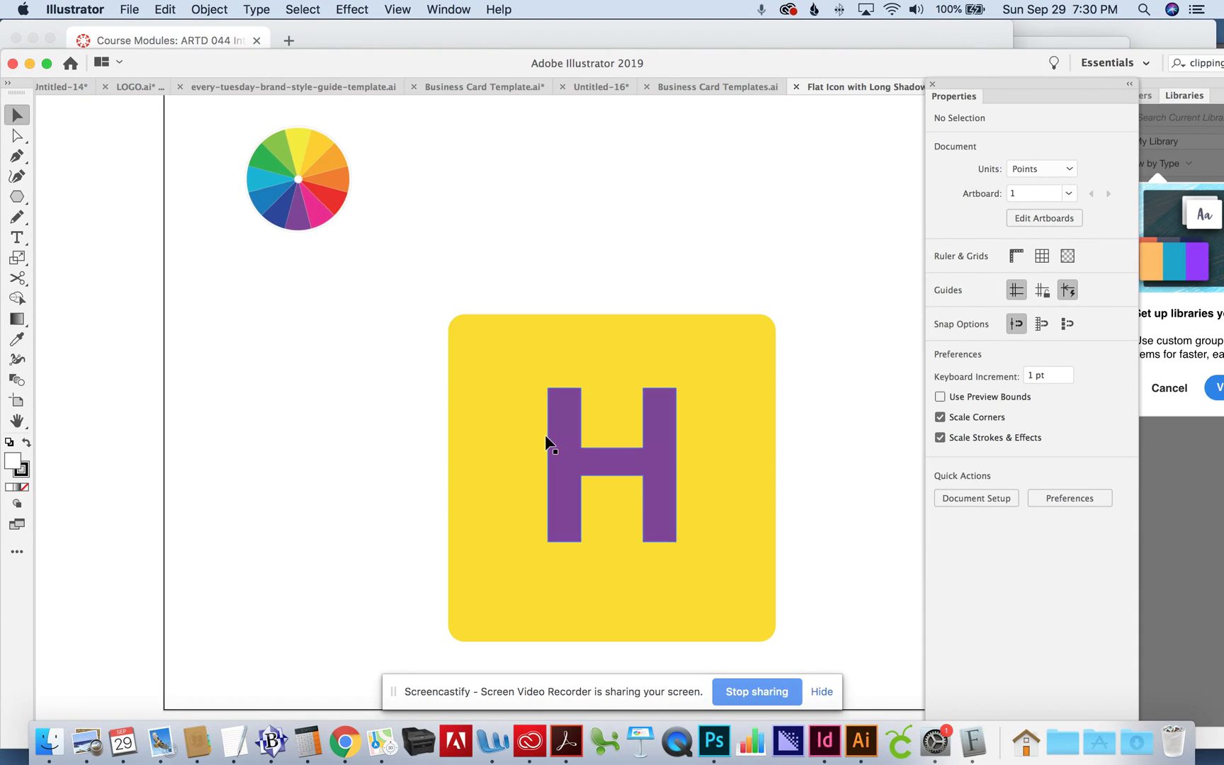
- Inspect the purple H group and the yellow rounded square by selecting each one separately
{"action": "left_click", "coordinate": [565, 446]}
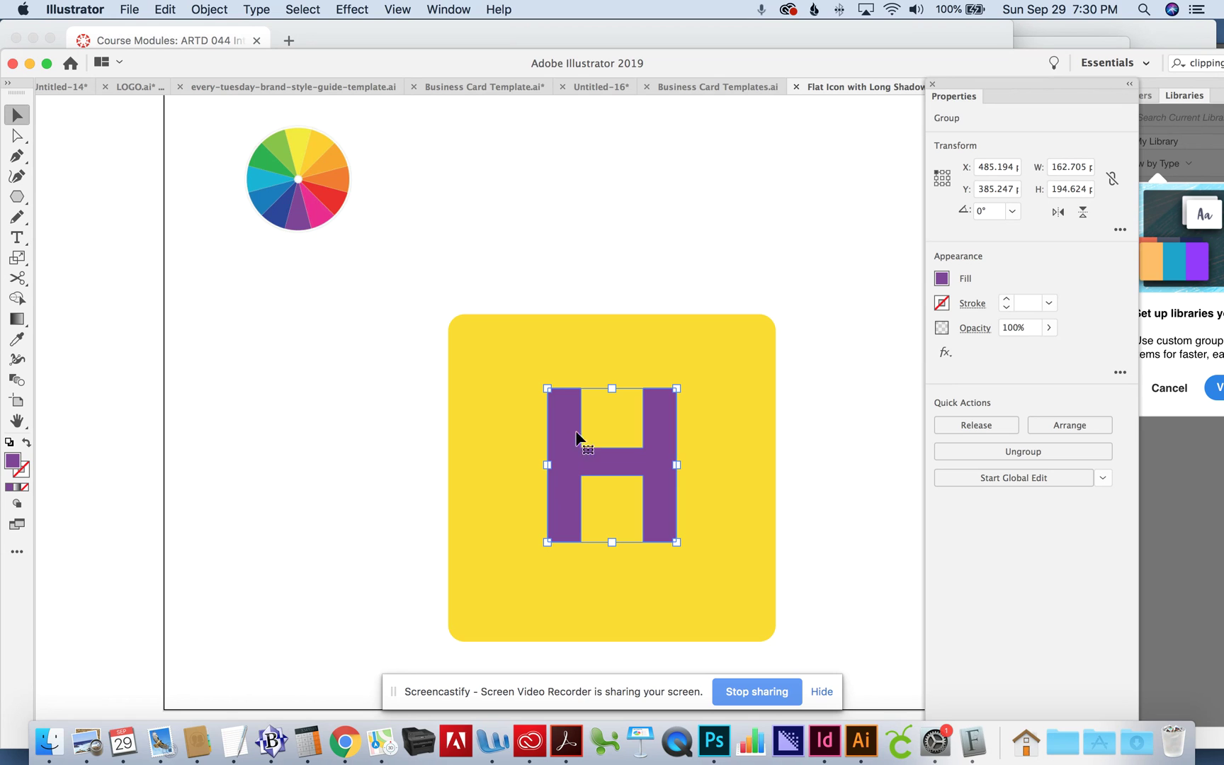
{"action": "left_click", "coordinate": [475, 288]}
{"action": "left_click", "coordinate": [464, 360]}
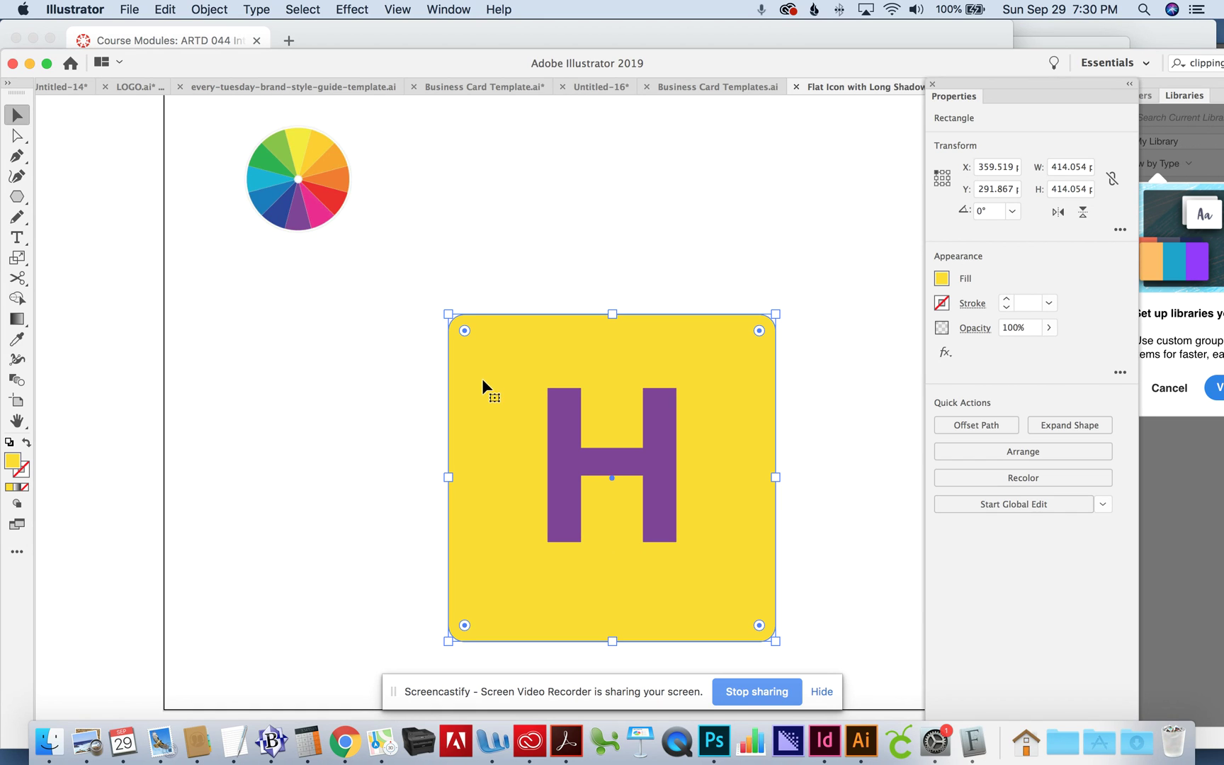
{"action": "left_click", "coordinate": [476, 267]}
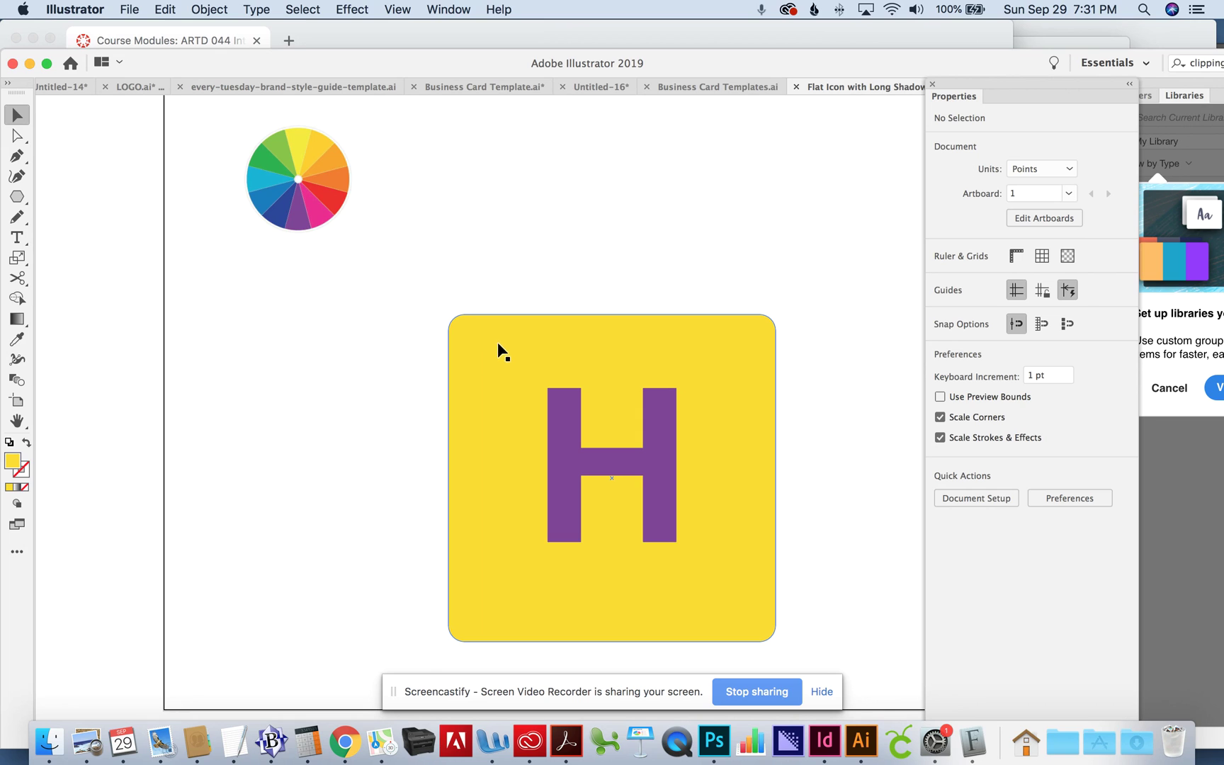
{"action": "left_click", "coordinate": [516, 370]}
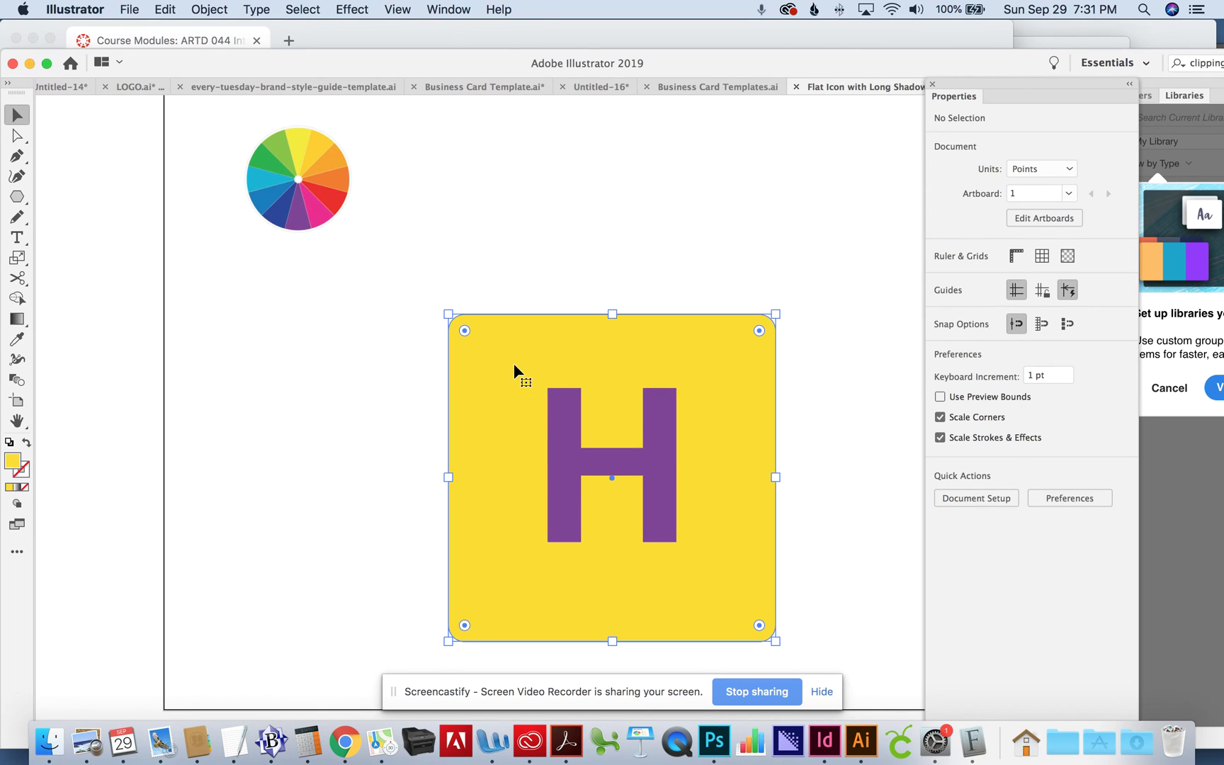
{"action": "left_click", "coordinate": [444, 160]}
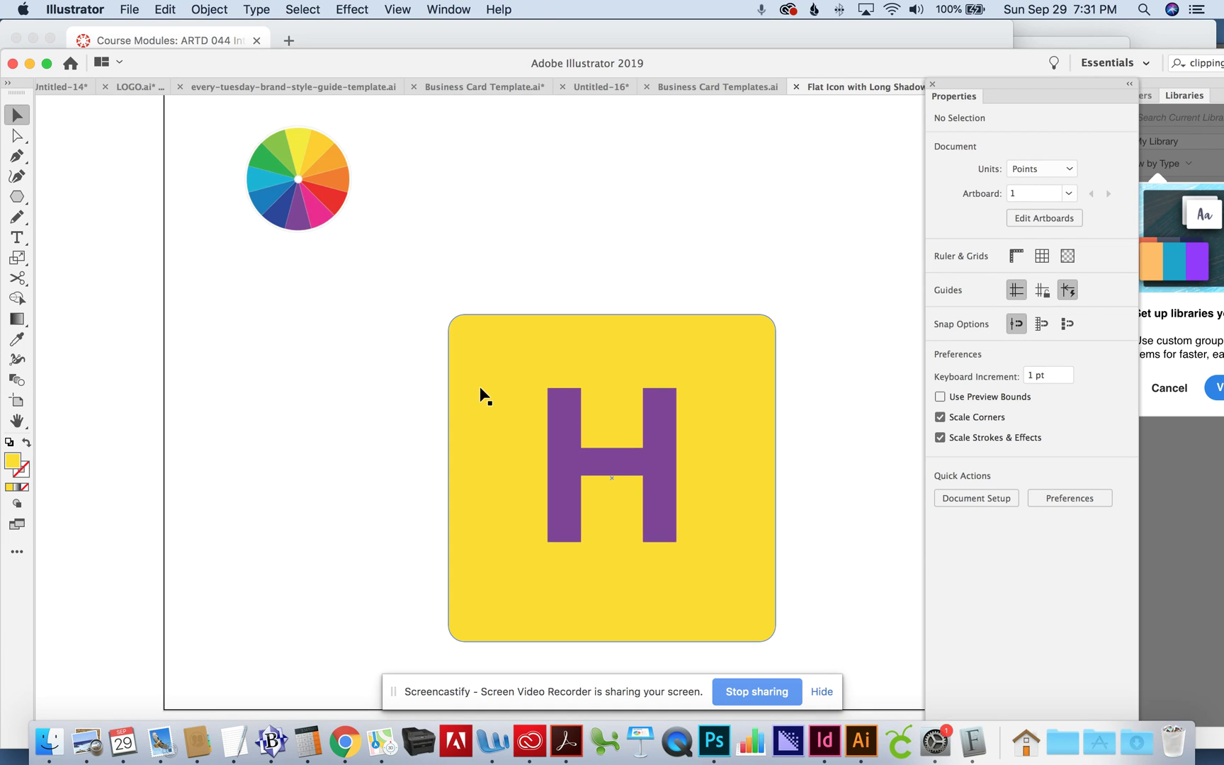
{"action": "left_click", "coordinate": [554, 443]}
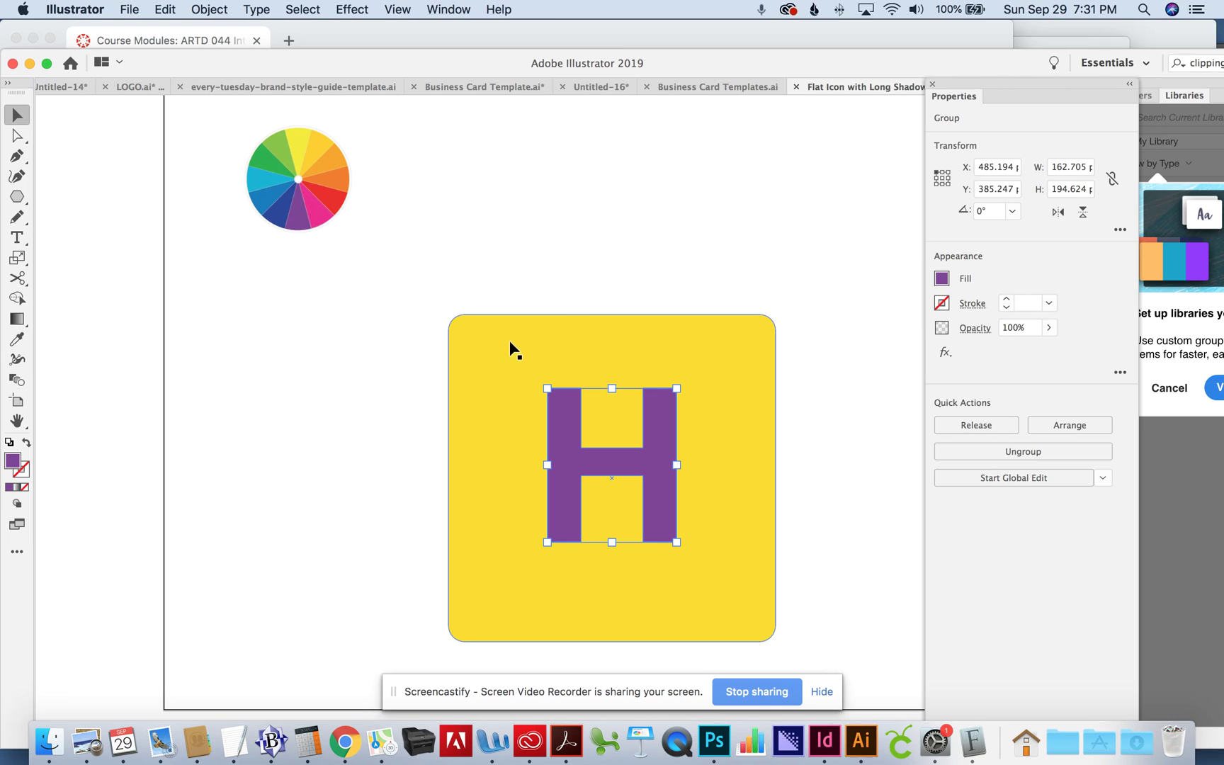
{"action": "left_click", "coordinate": [17, 196]}
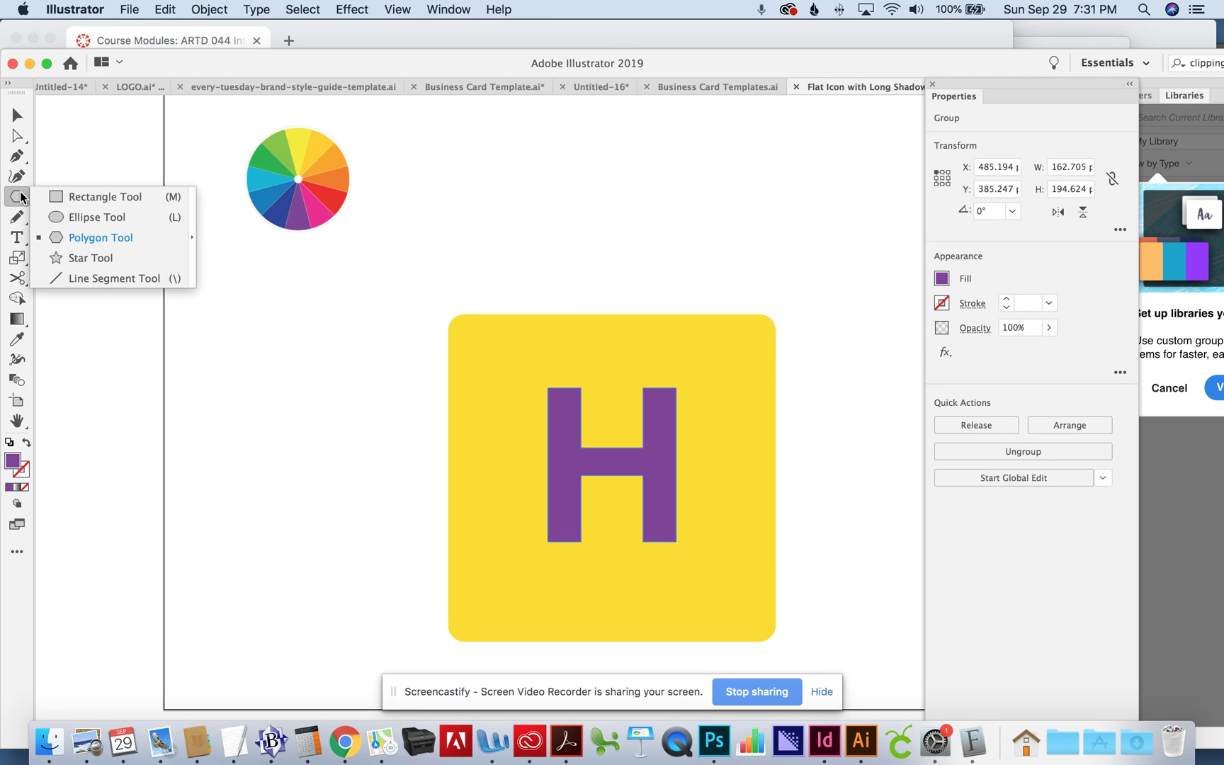
{"action": "key", "text": "v"}
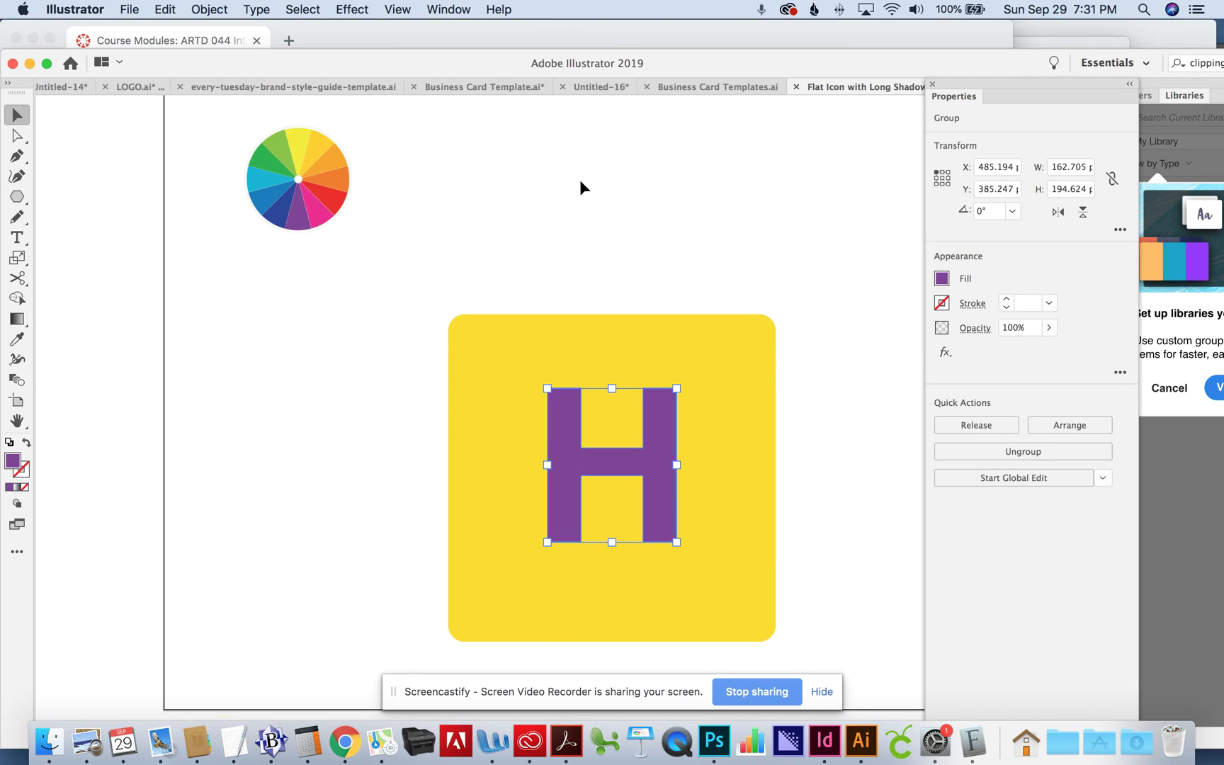
{"action": "left_click", "coordinate": [652, 250]}
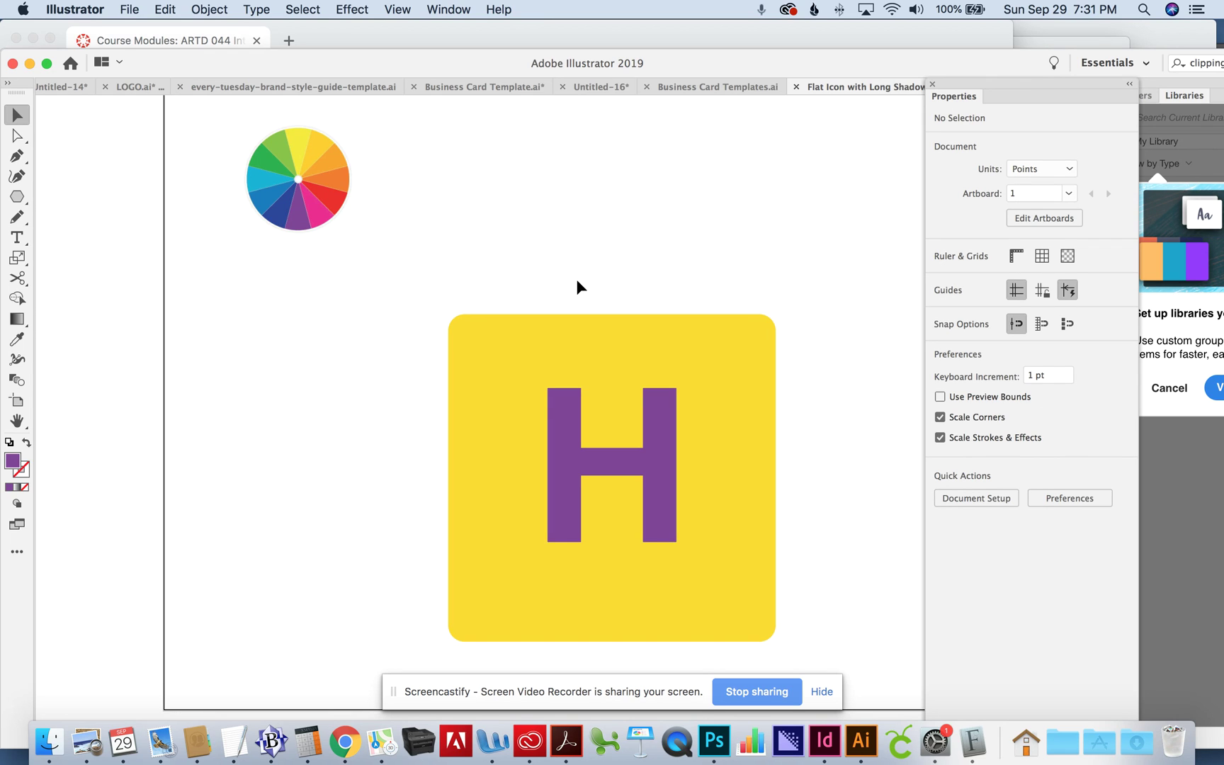
- Duplicate the purple H from the yellow square onto the blank artboard area to the left of the square
{"action": "left_click", "coordinate": [664, 404]}
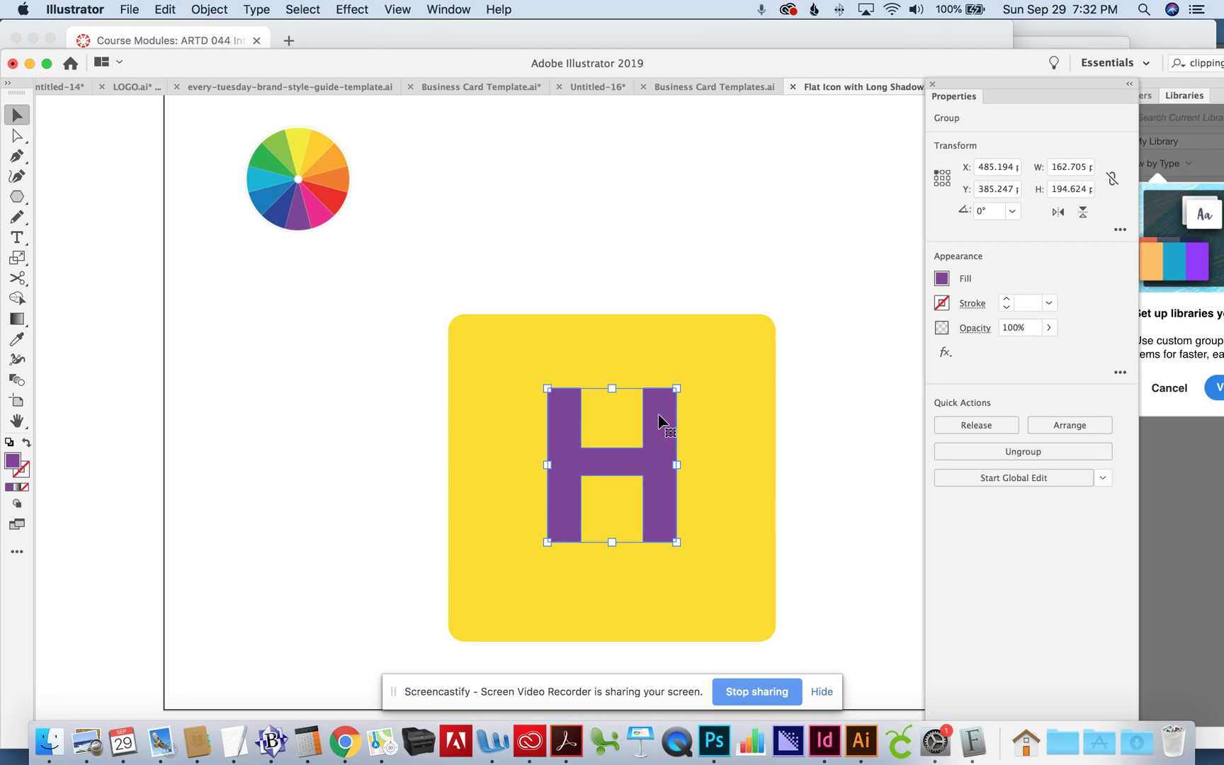
{"action": "left_click_drag", "start_coordinate": [658, 419], "coordinate": [388, 372]}
{"action": "left_click", "coordinate": [615, 293]}
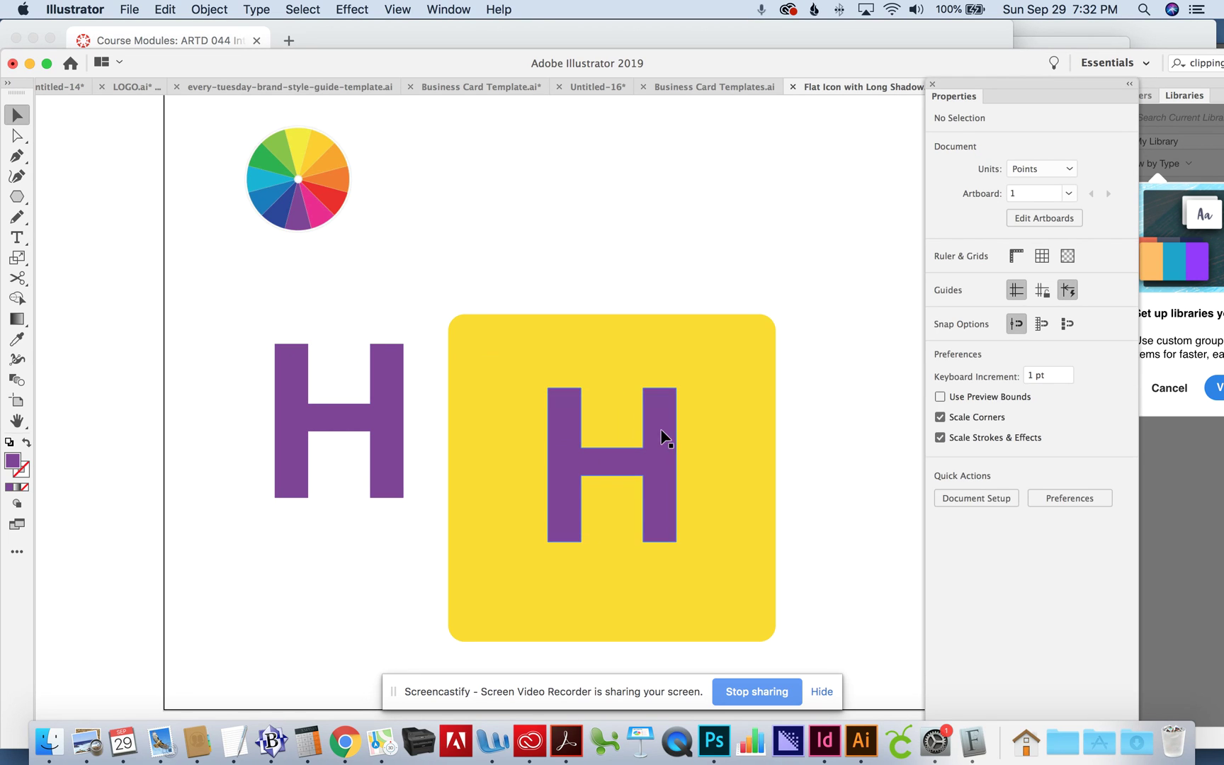
- Place another copy of the H diagonally down over the yellow square's lower-right corner, at about X 706, Y 587 pt
{"action": "left_click", "coordinate": [663, 430]}
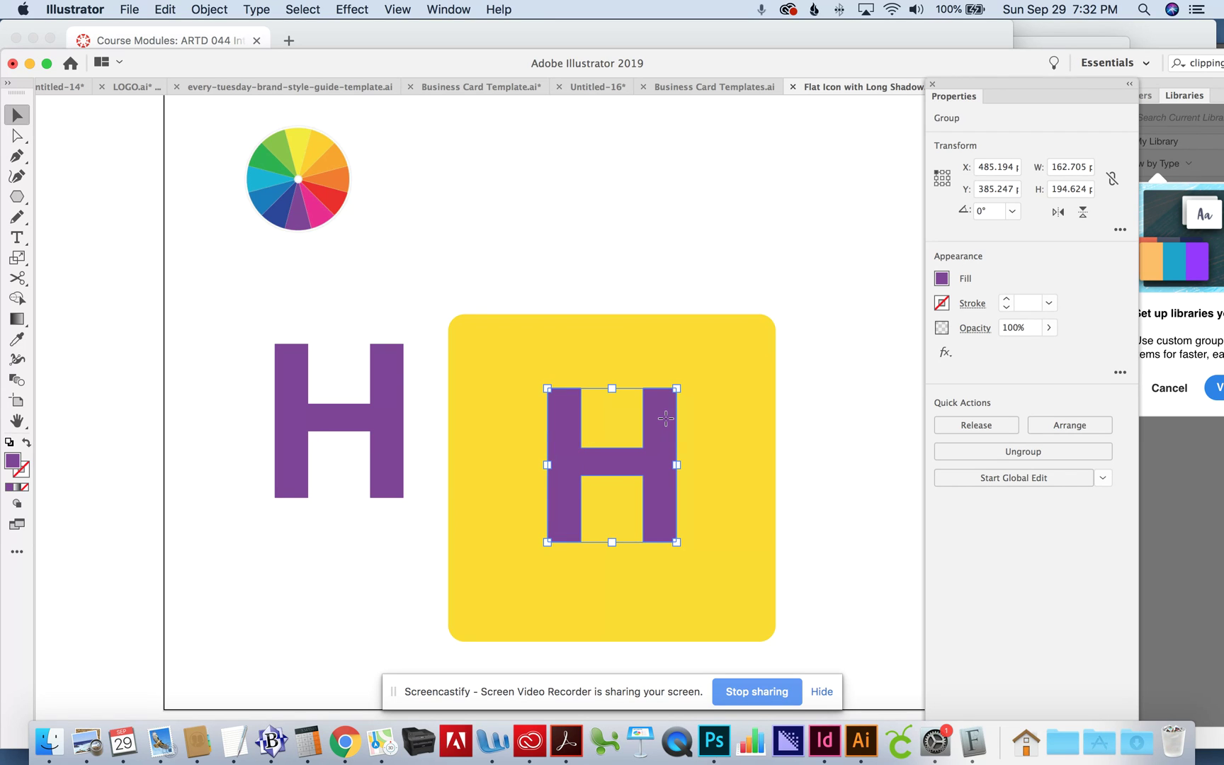
{"action": "left_click_drag", "start_coordinate": [668, 426], "coordinate": [843, 574]}
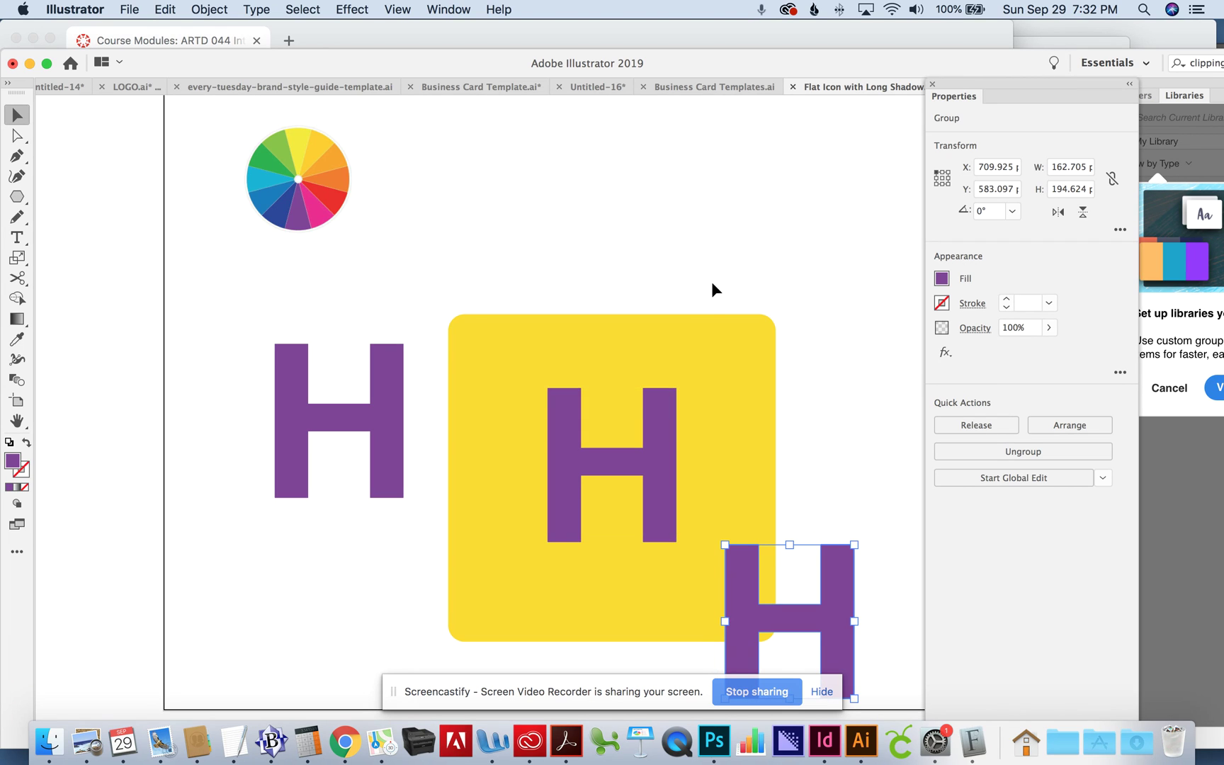
{"action": "key", "text": "super+0"}
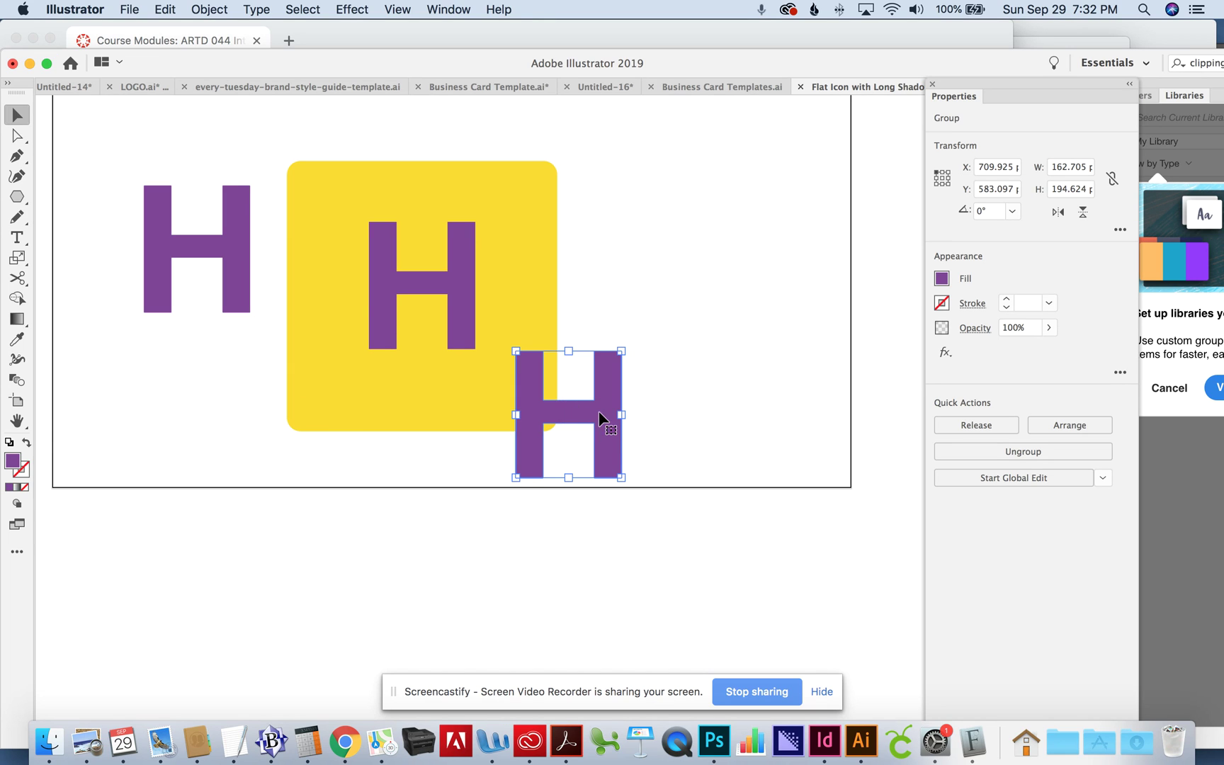
{"action": "mouse_move", "coordinate": [611, 416]}
{"action": "left_mouse_down"}
{"action": "mouse_move", "coordinate": [600, 408]}
{"action": "mouse_move", "coordinate": [608, 417]}
{"action": "left_mouse_up"}
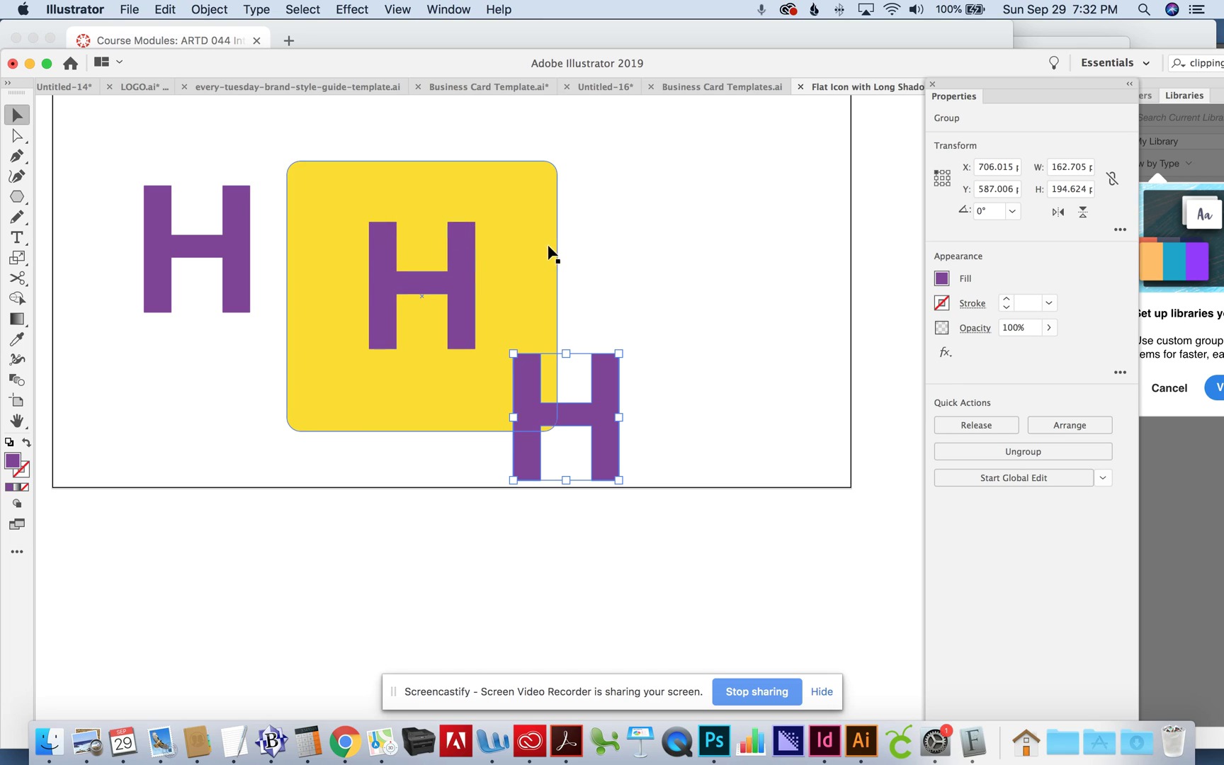
{"action": "left_click", "coordinate": [621, 250]}
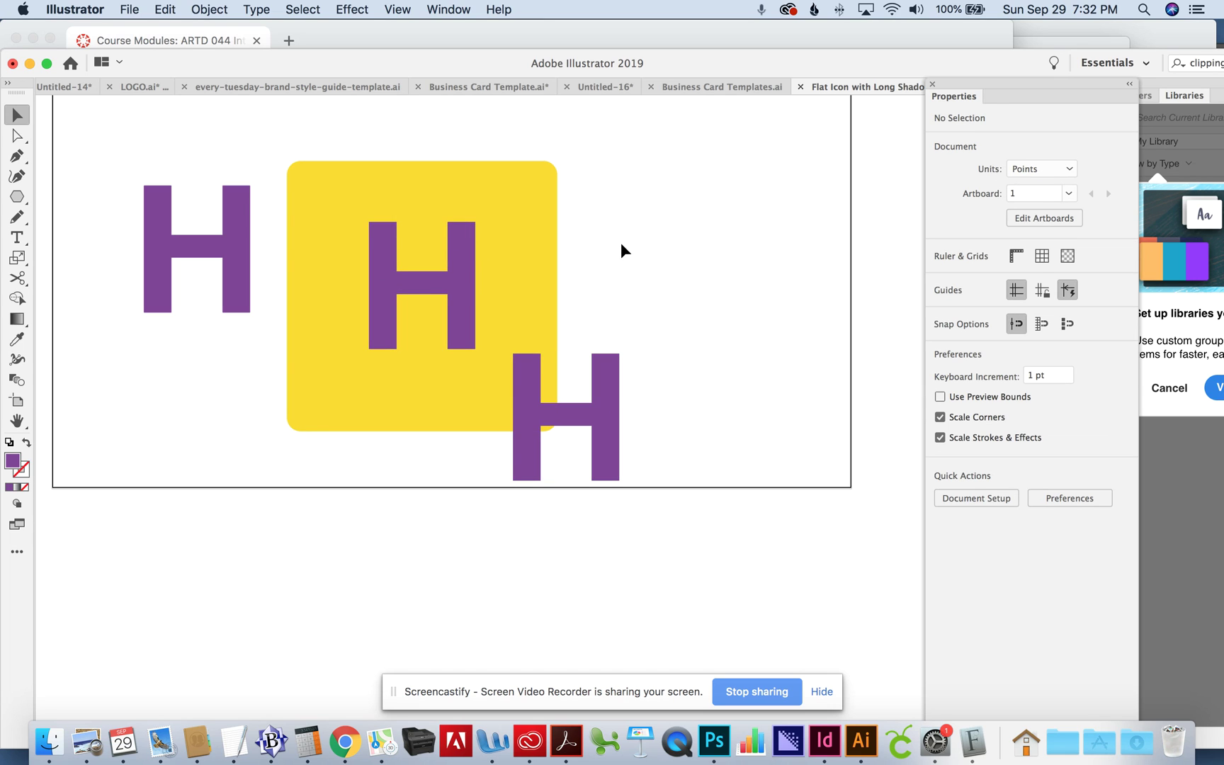
- Set the blend options for the H in the square and its lower-right copy to Specified Steps, 100
{"action": "left_click", "coordinate": [470, 269]}
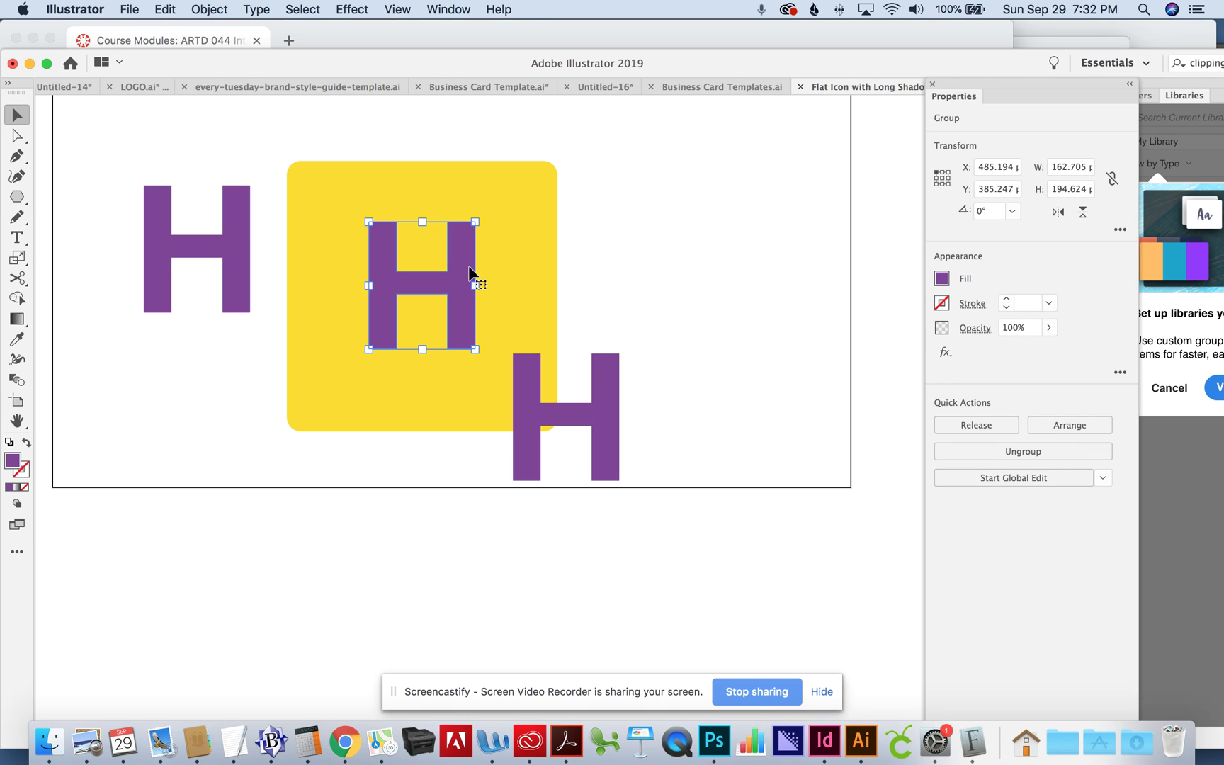
{"action": "left_click", "coordinate": [598, 391], "text": "shift"}
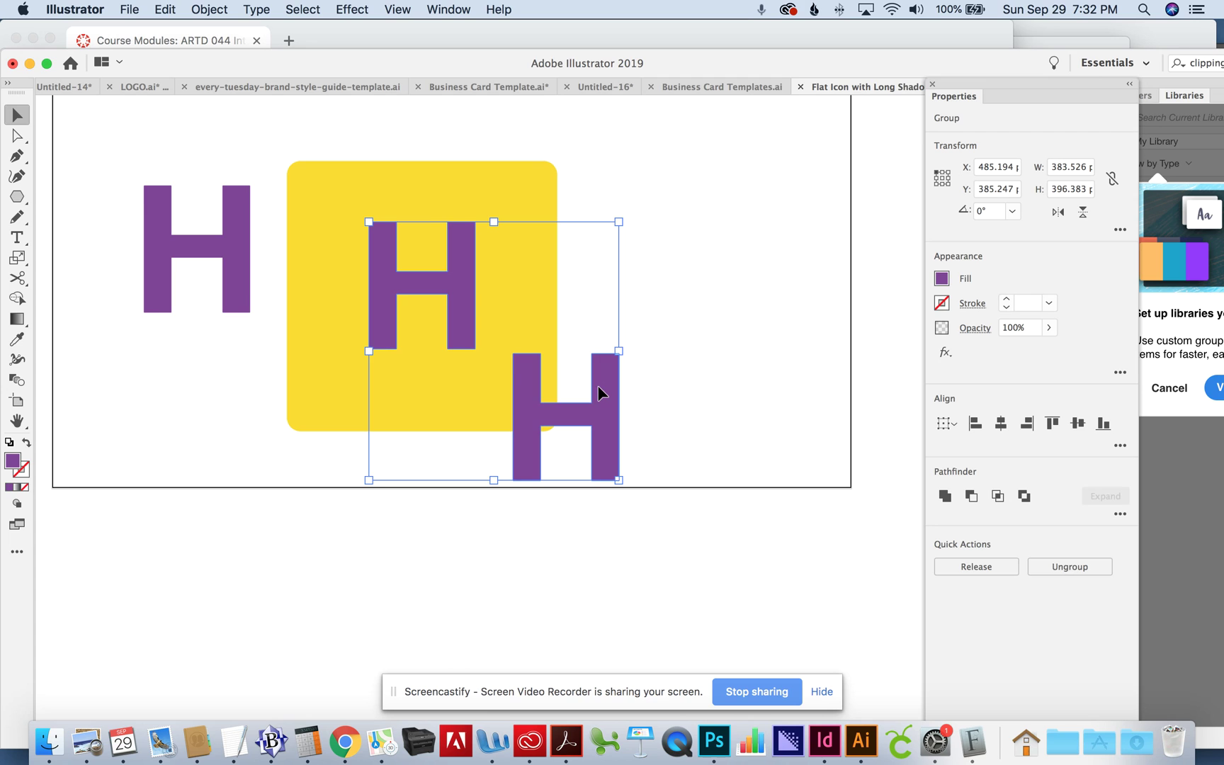
{"action": "key", "text": "super+equal"}
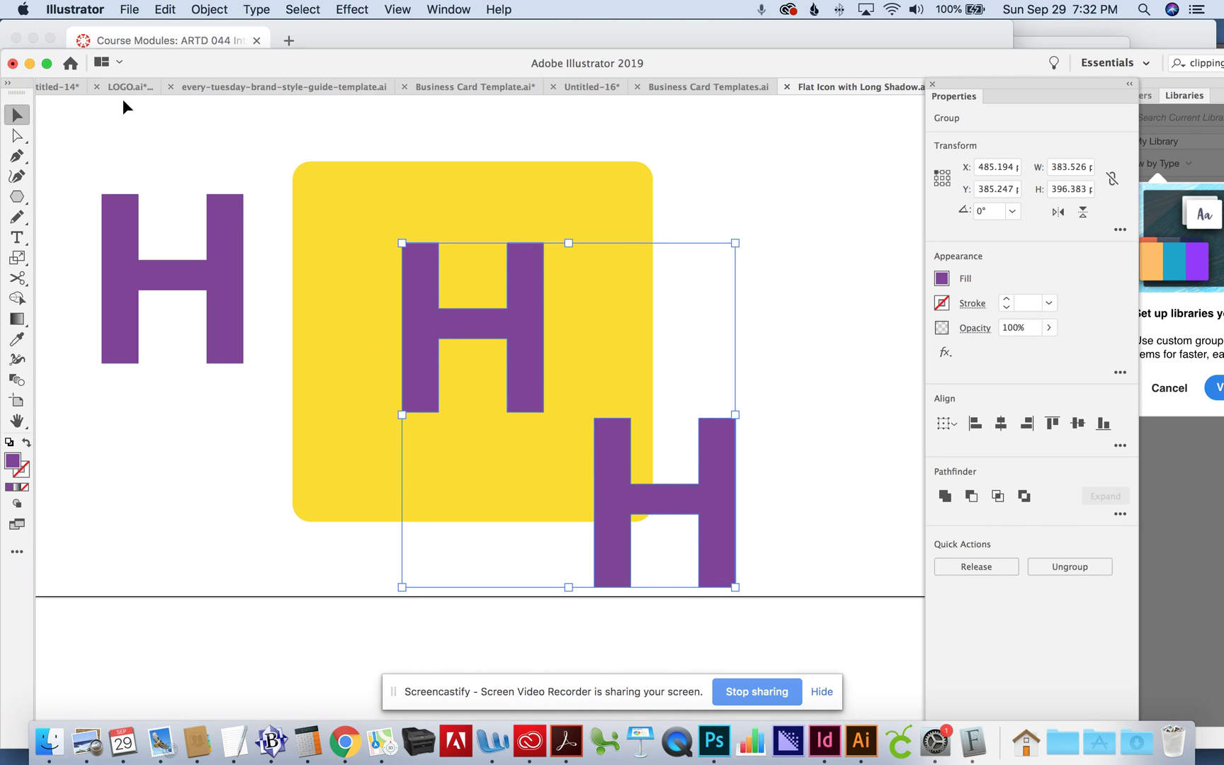
{"action": "left_click", "coordinate": [204, 10]}
{"action": "mouse_move", "coordinate": [240, 421]}
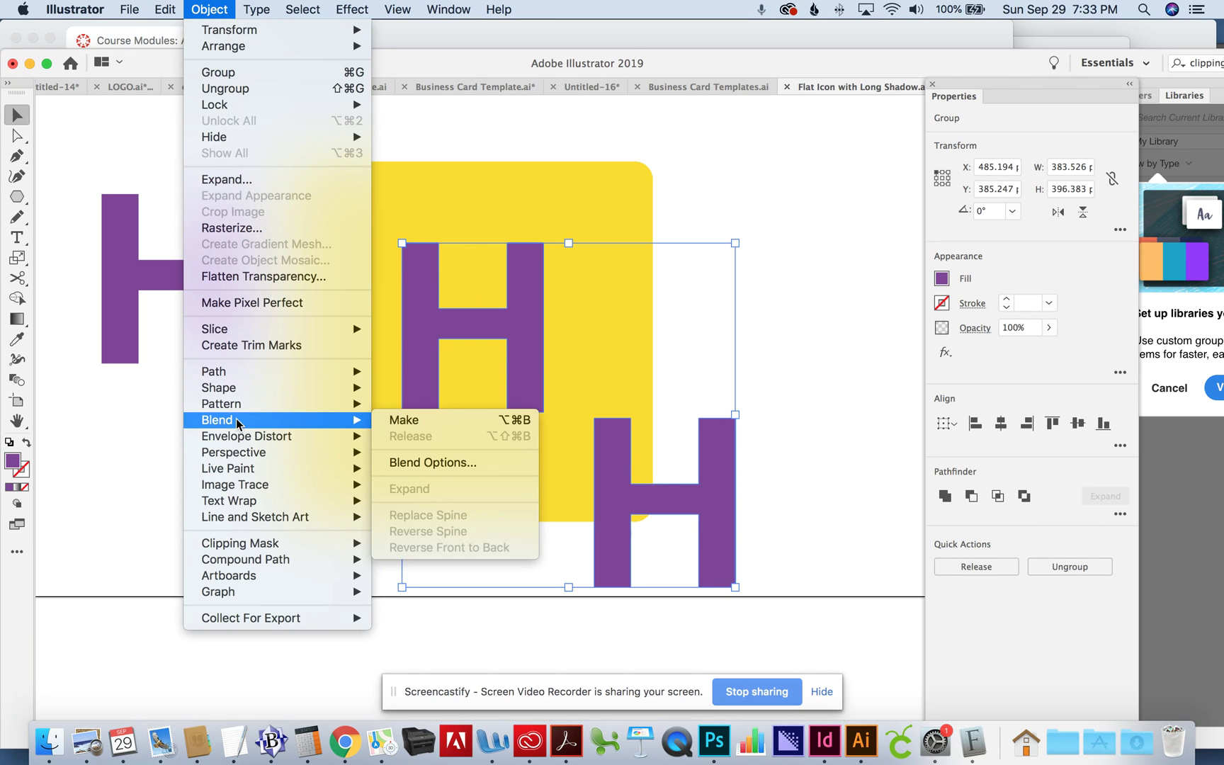
{"action": "left_click", "coordinate": [453, 460]}
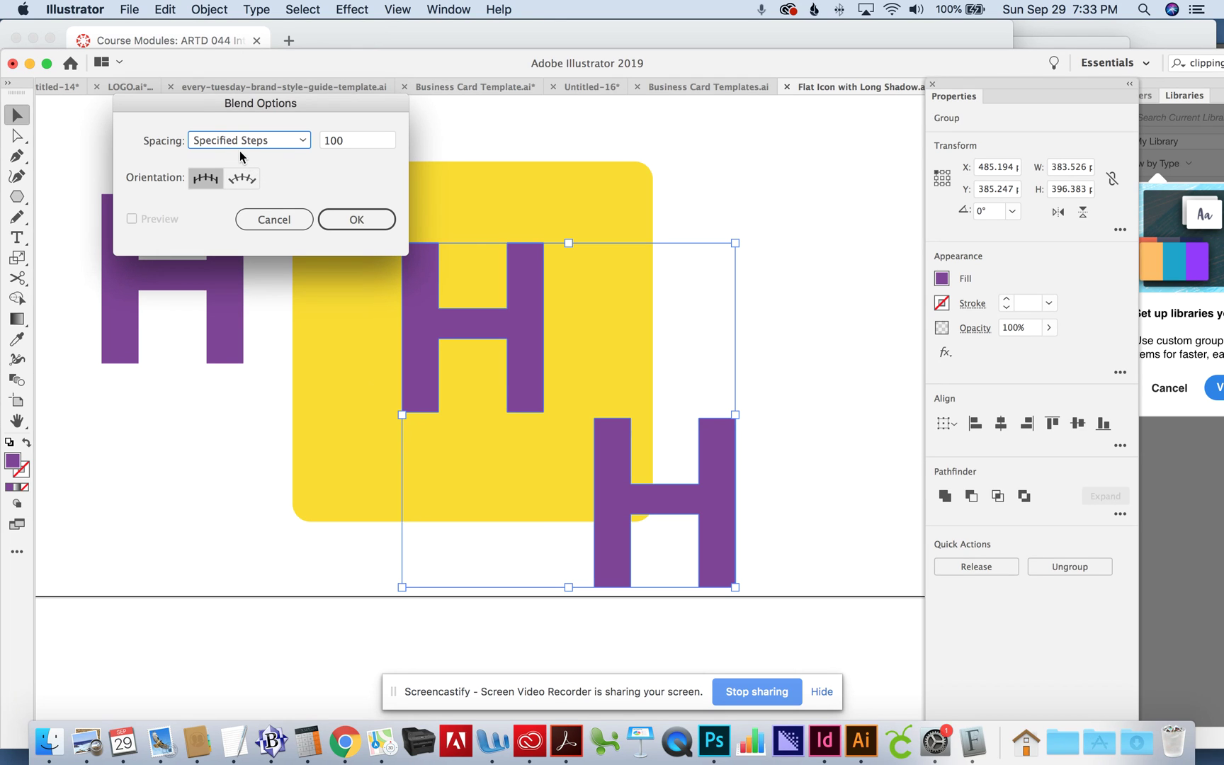
{"action": "left_click", "coordinate": [337, 221]}
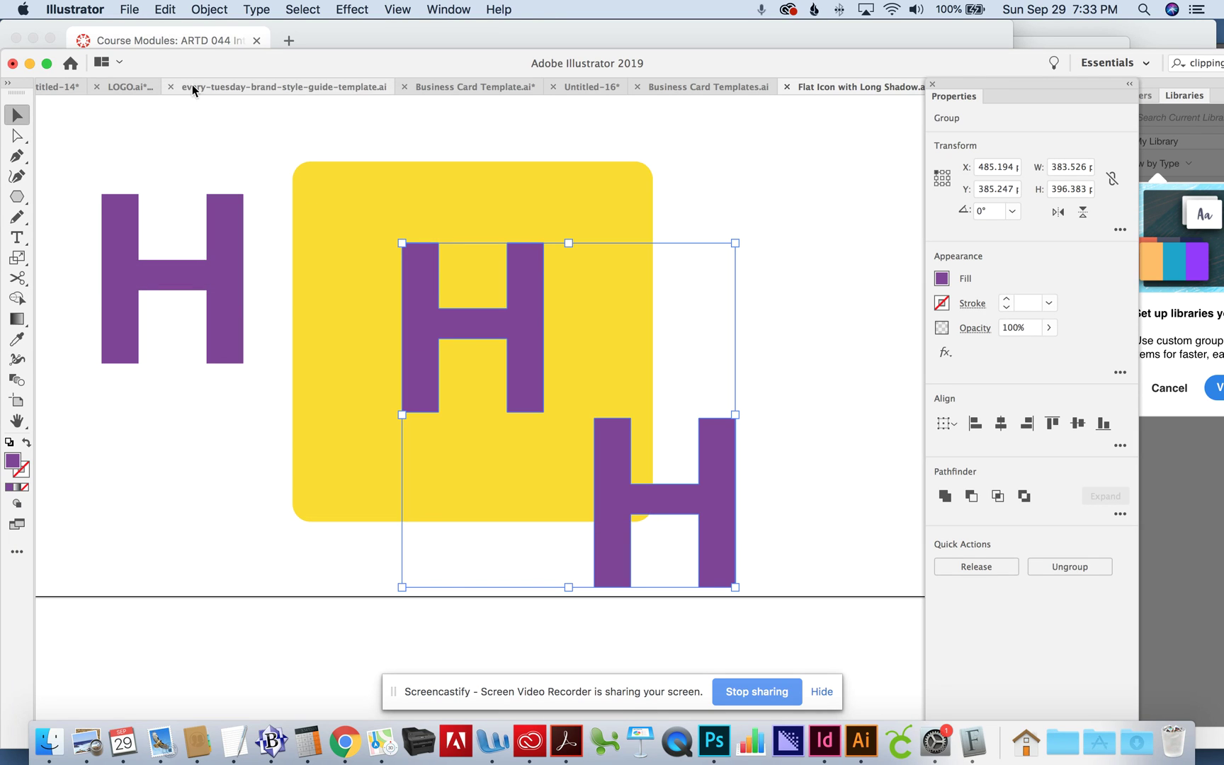
- Make a blend between the H in the square and its lower-right copy
{"action": "left_click", "coordinate": [209, 10]}
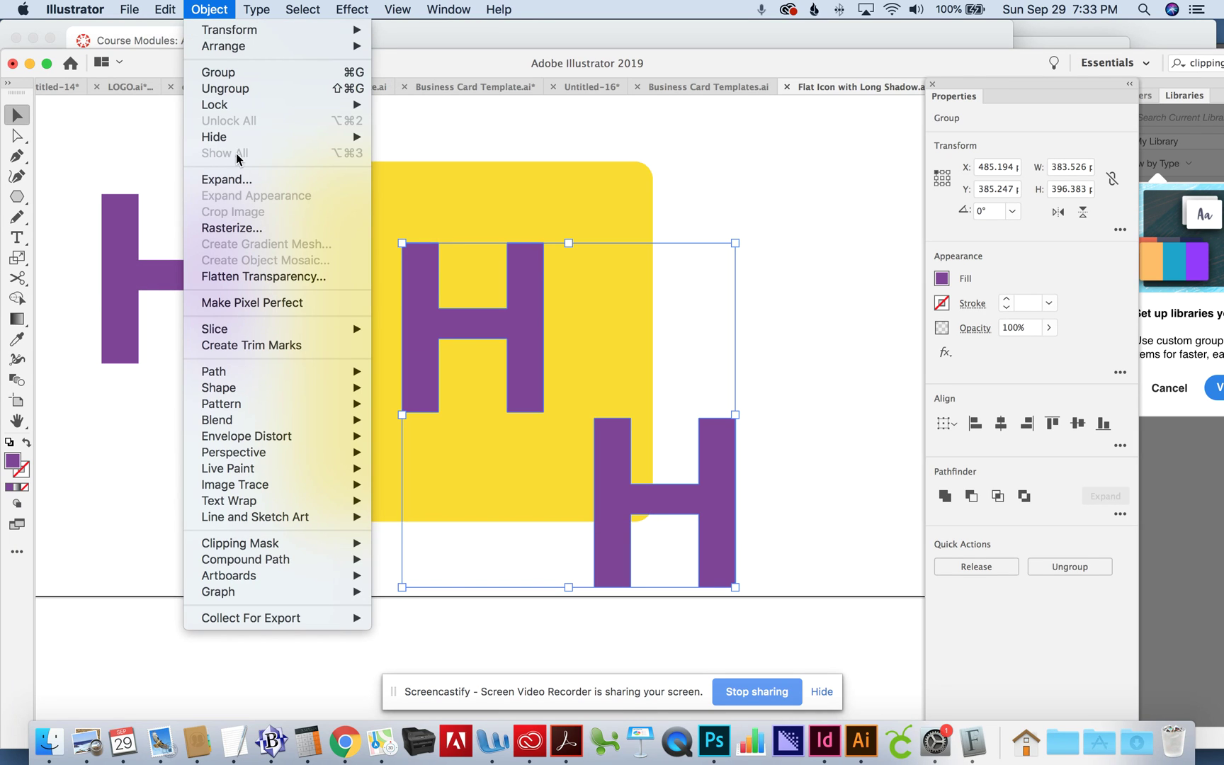
{"action": "mouse_move", "coordinate": [245, 420]}
{"action": "left_click", "coordinate": [381, 421]}
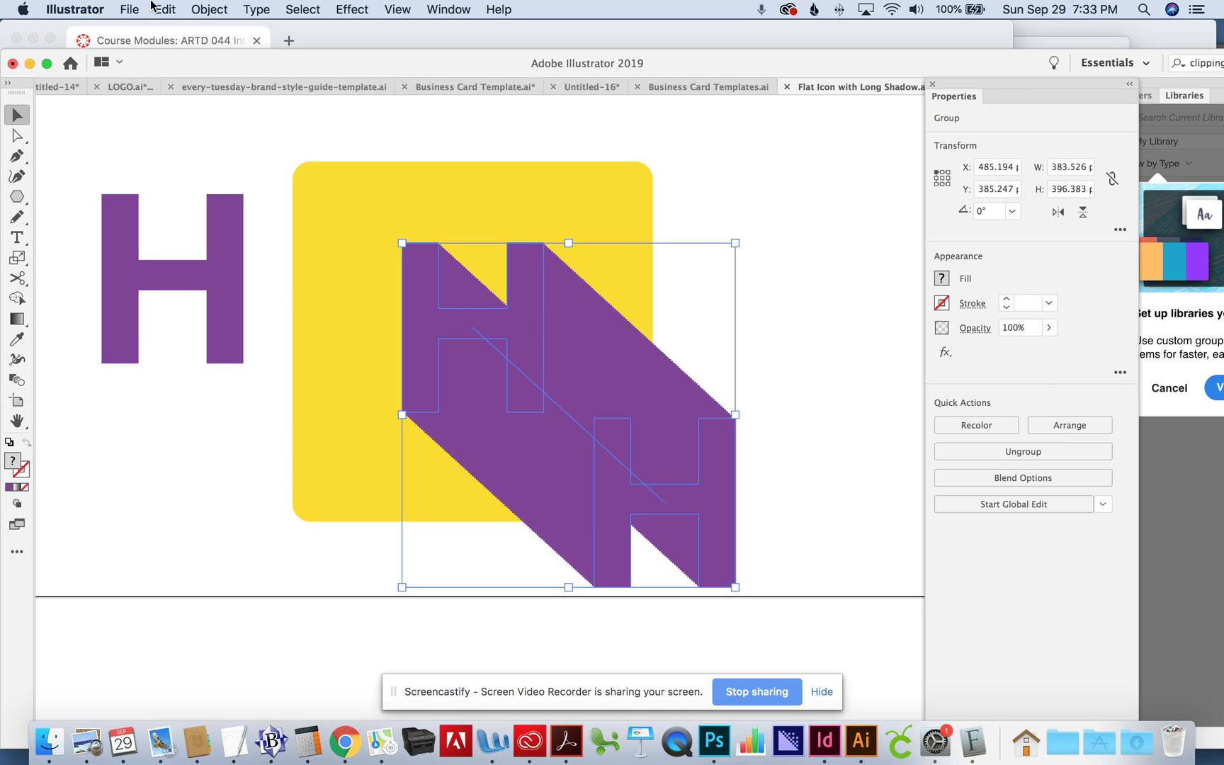
- Show the artwork in Outline view
{"action": "left_click", "coordinate": [209, 10]}
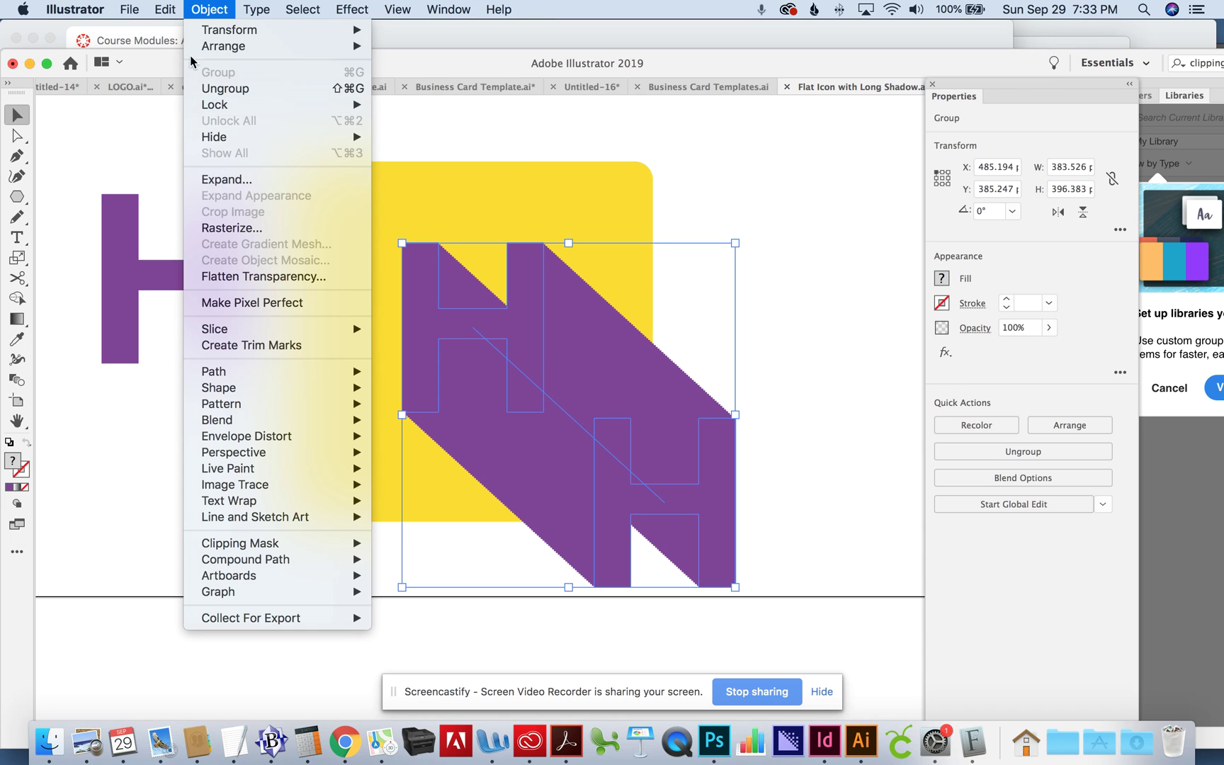
{"action": "left_click", "coordinate": [209, 9]}
{"action": "left_click", "coordinate": [398, 9]}
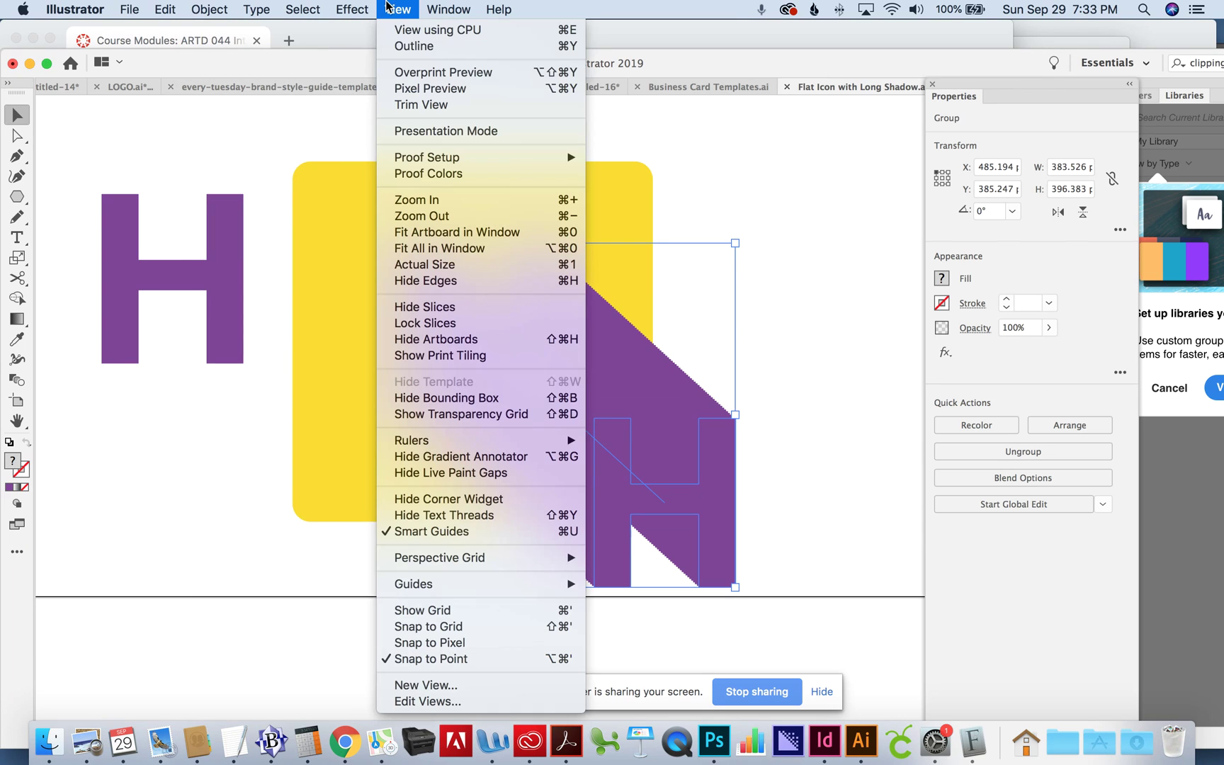
{"action": "left_click", "coordinate": [418, 47]}
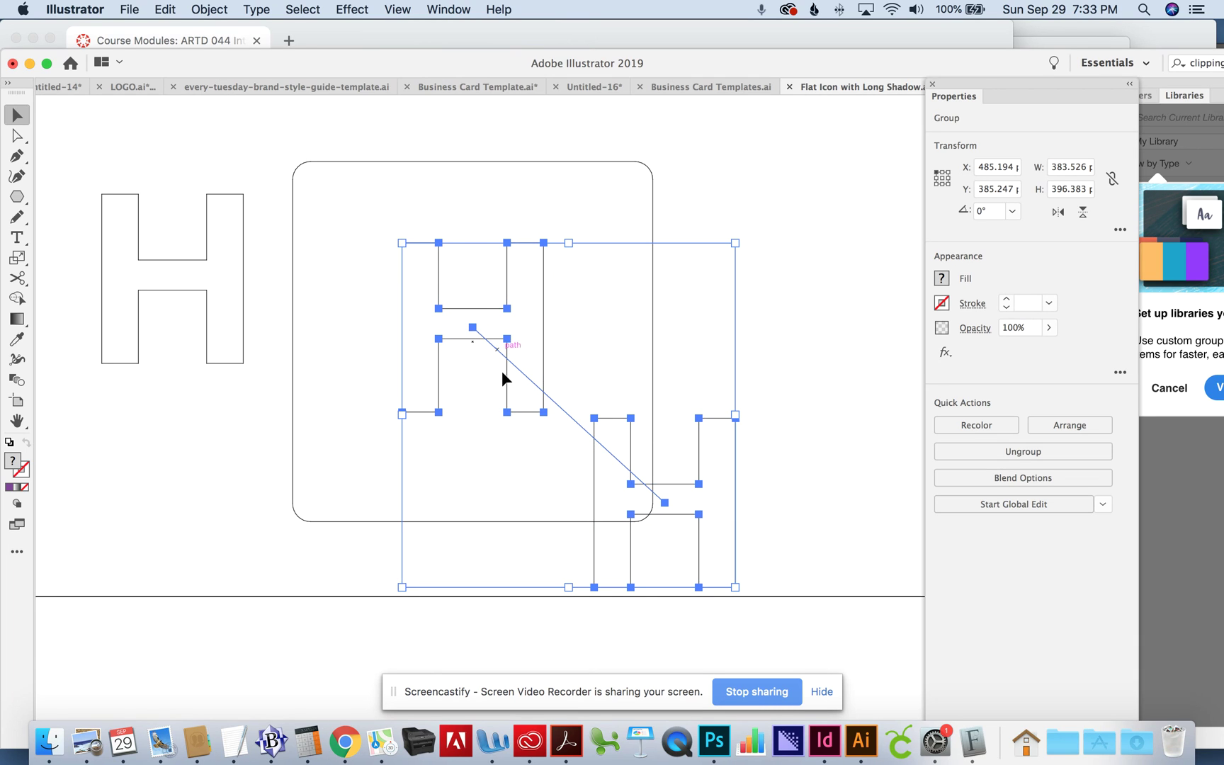
- Expand the blend's object and fill, and combine the expanded shapes with the Merge pathfinder
{"action": "left_click", "coordinate": [209, 9]}
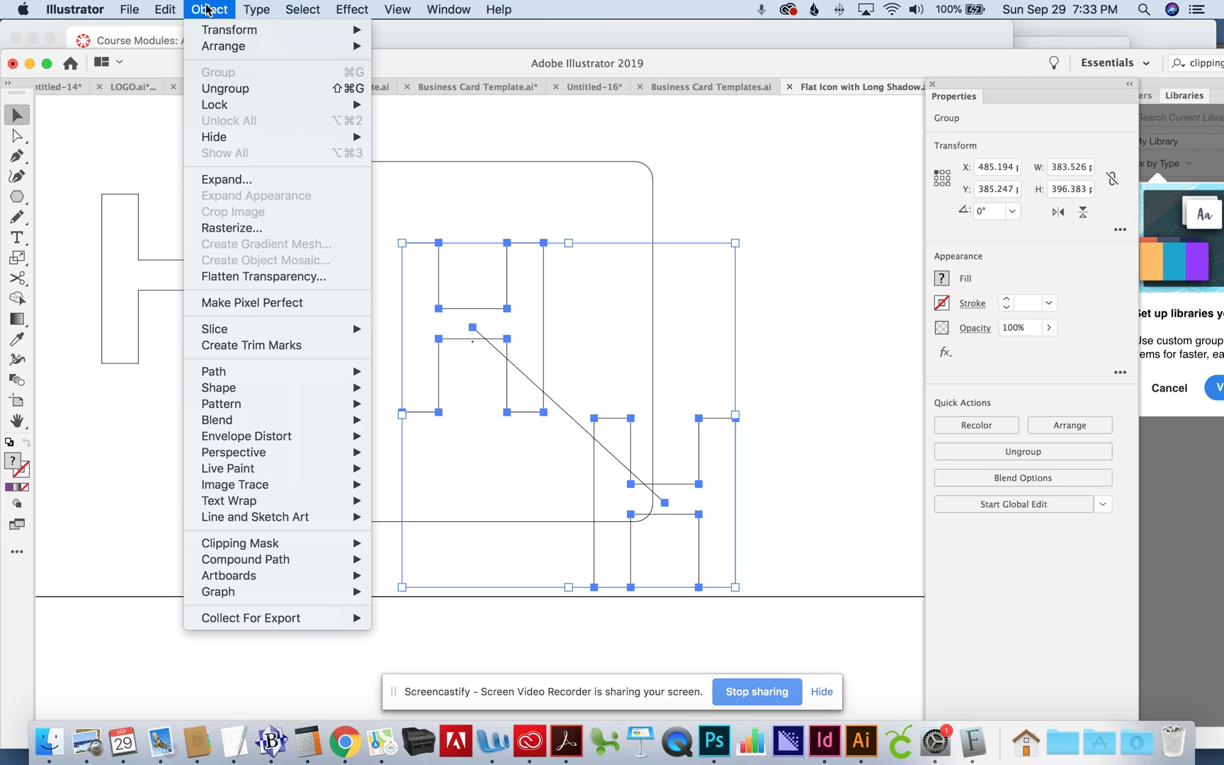
{"action": "left_click", "coordinate": [239, 183]}
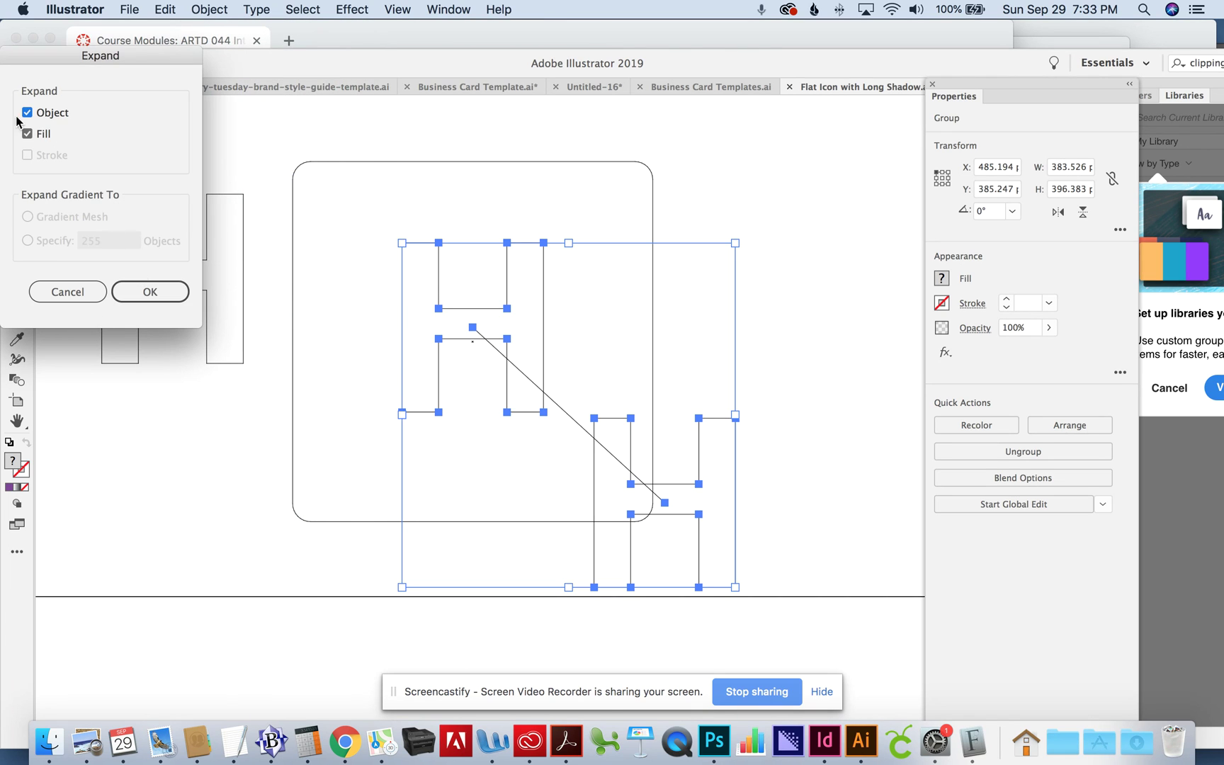
{"action": "left_click", "coordinate": [173, 303]}
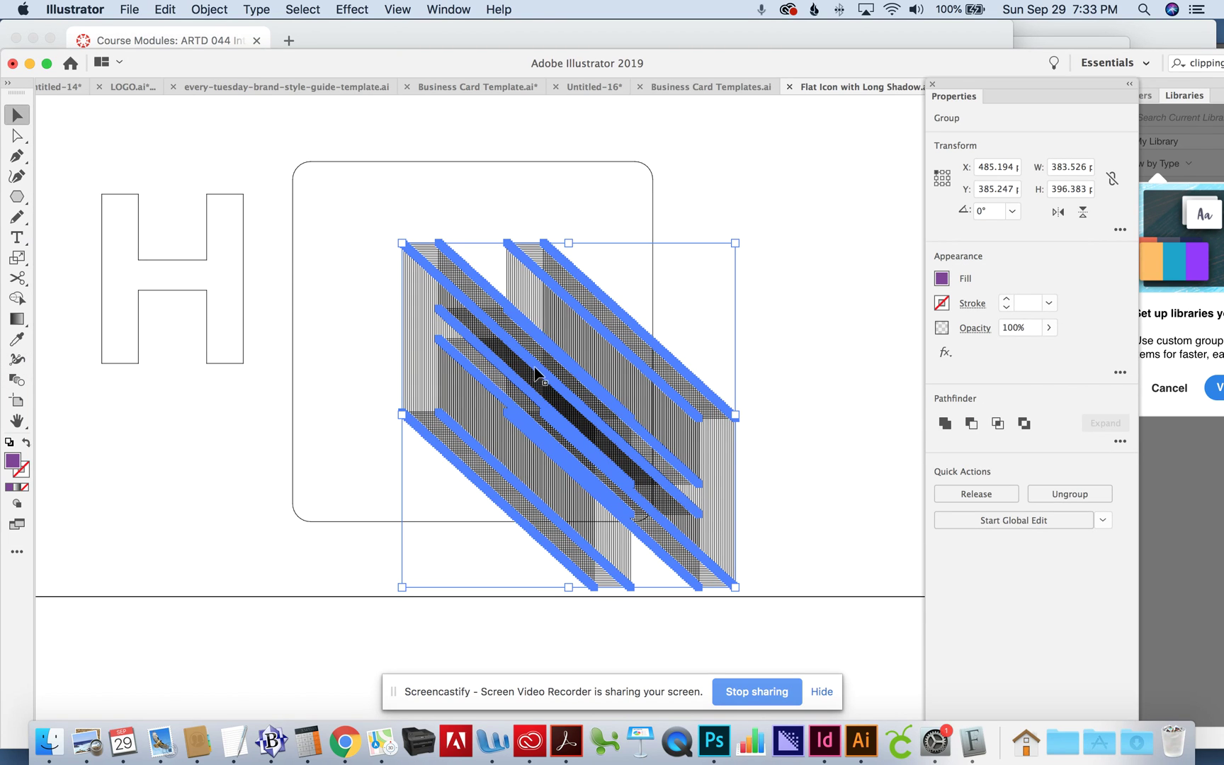
{"action": "left_click", "coordinate": [1124, 442]}
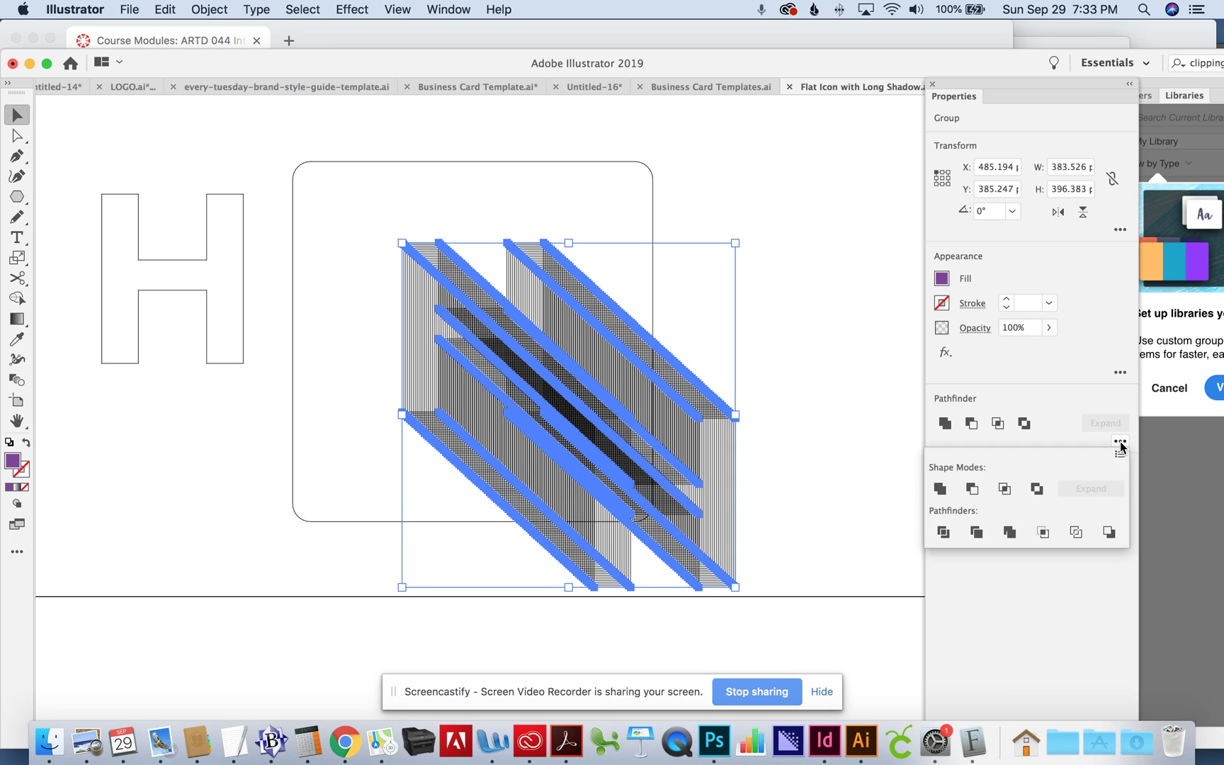
{"action": "left_click", "coordinate": [1011, 532]}
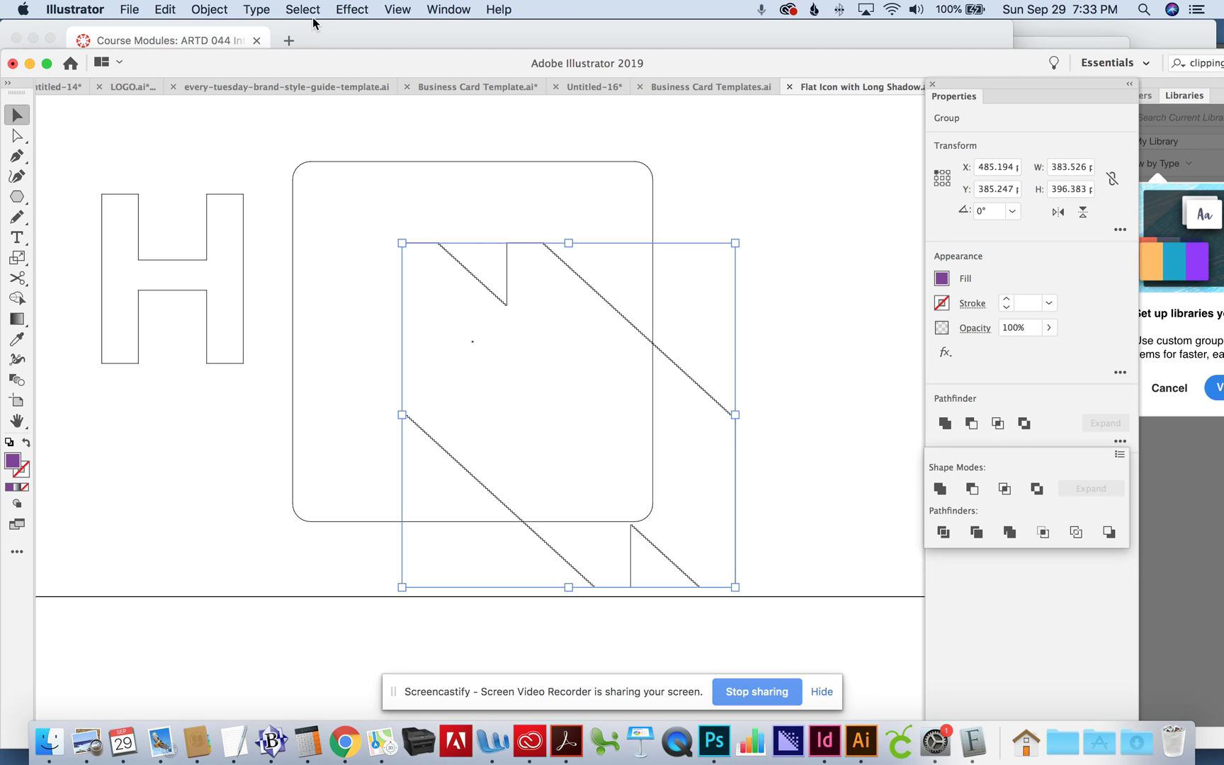
- Return the artwork to Preview view and select the merged diagonal H shape
{"action": "left_click", "coordinate": [396, 9]}
{"action": "left_click", "coordinate": [397, 10]}
{"action": "left_click", "coordinate": [586, 141]}
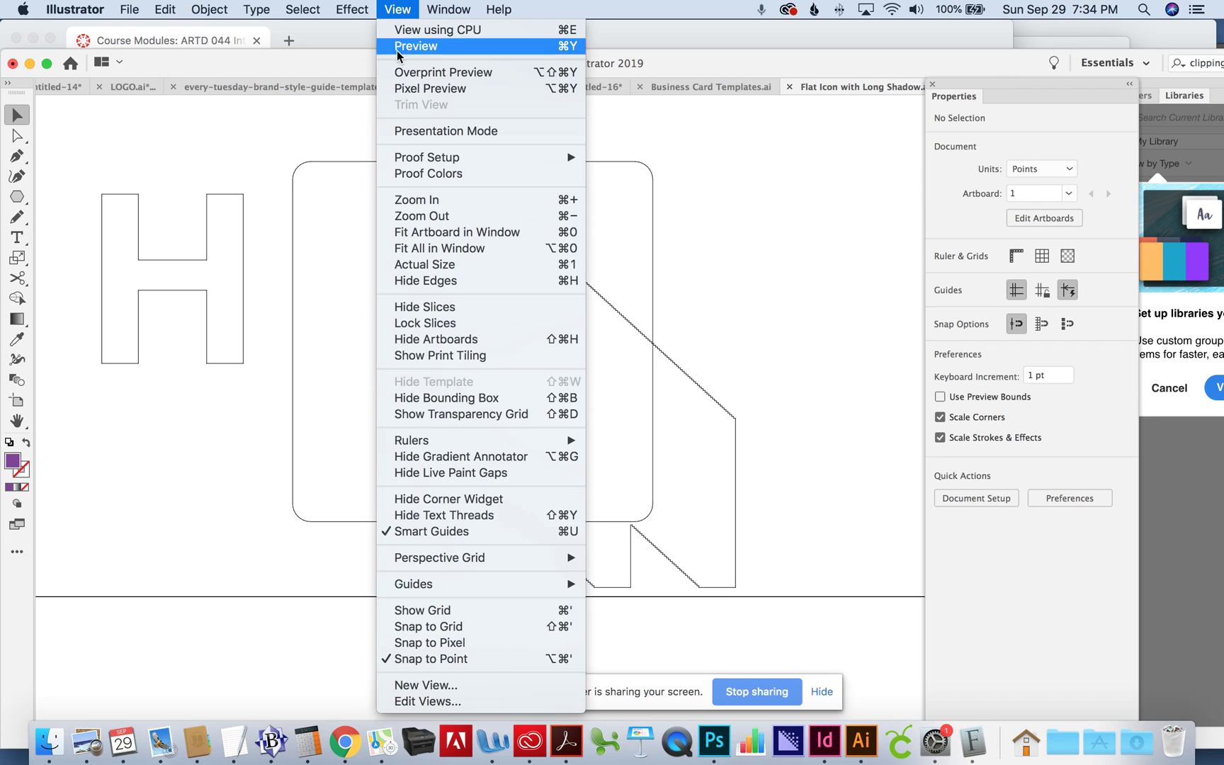
{"action": "left_click", "coordinate": [396, 46]}
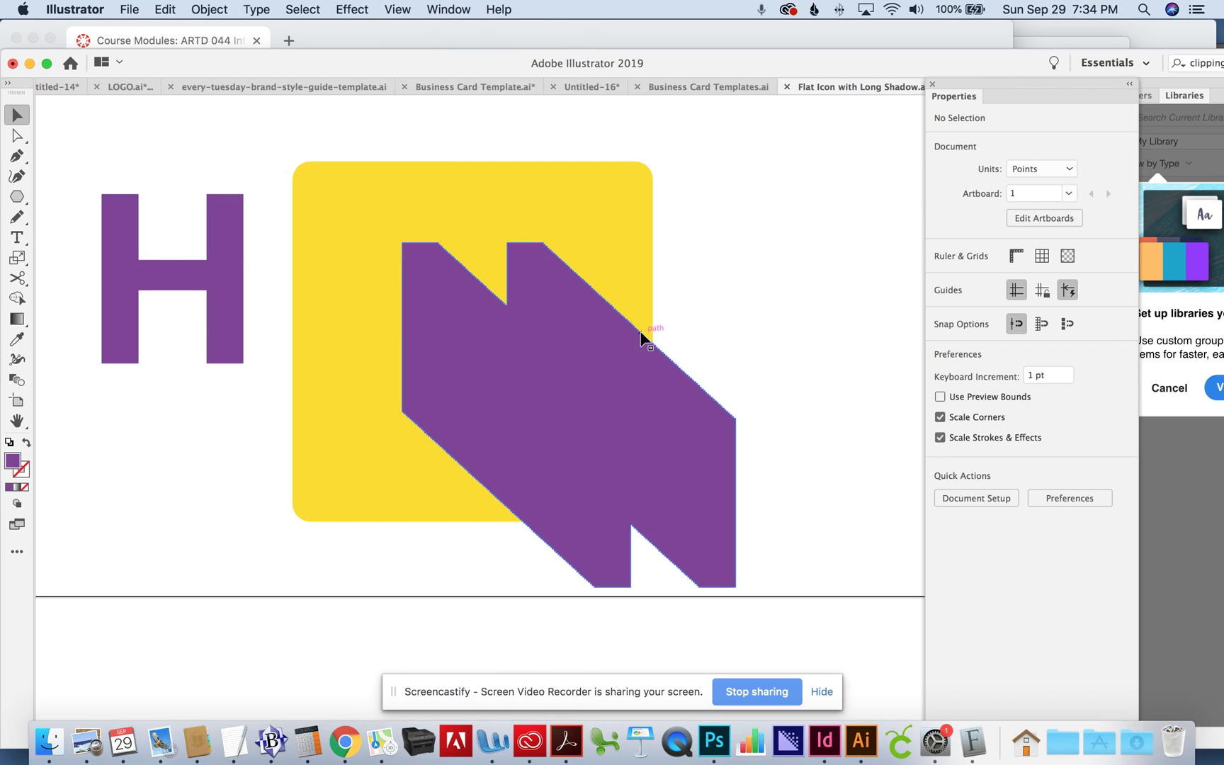
{"action": "left_click", "coordinate": [606, 374]}
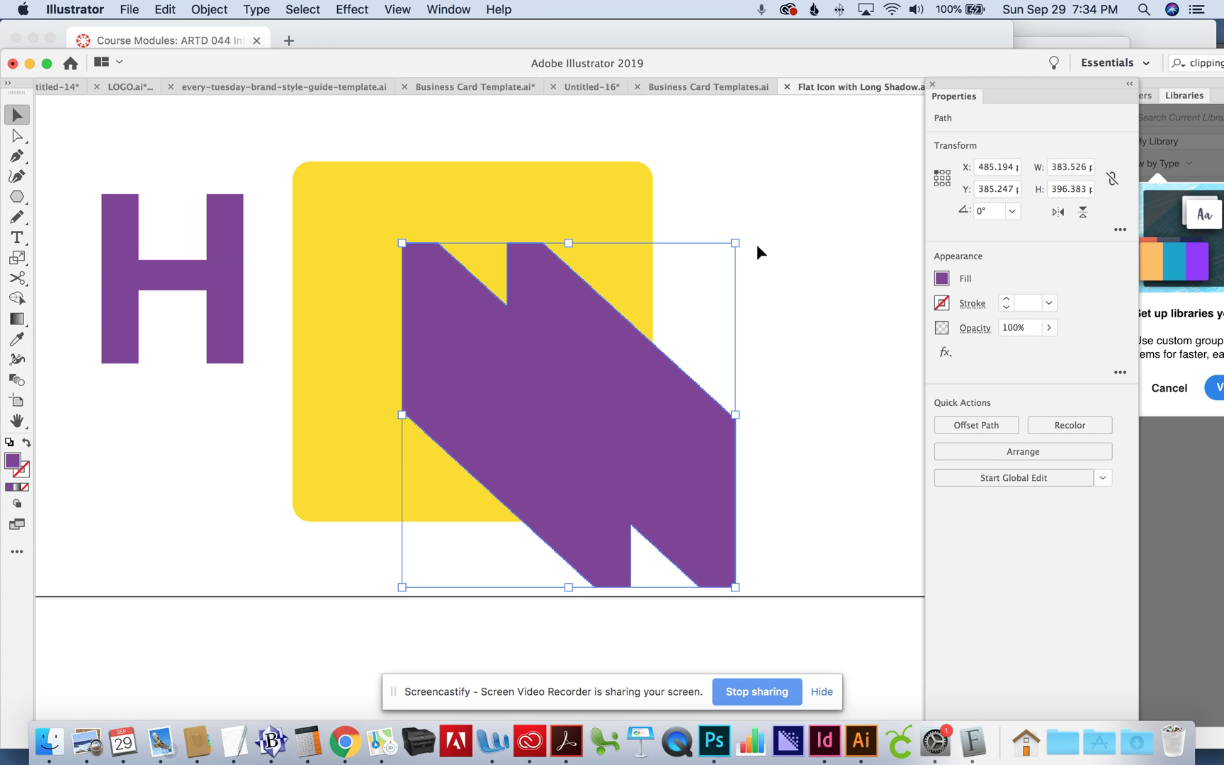
{"action": "key", "text": "h"}
{"action": "left_click_drag", "start_coordinate": [774, 229], "coordinate": [798, 385]}
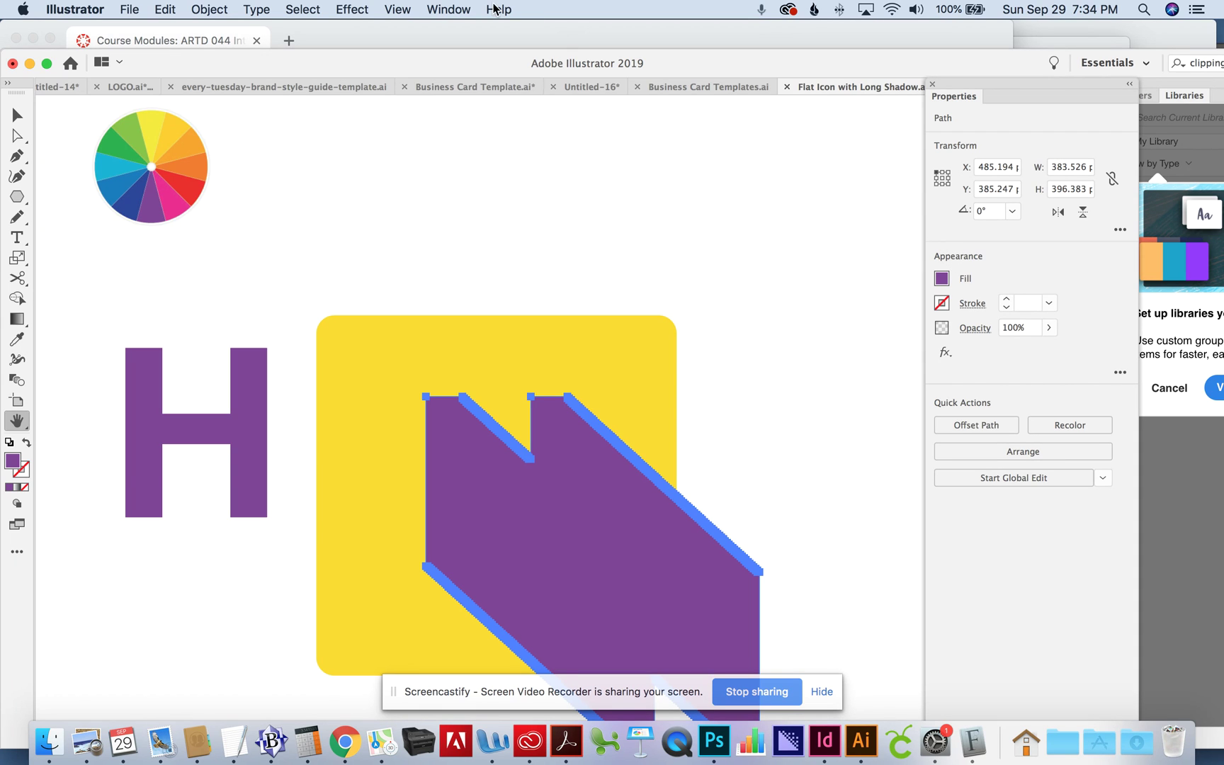
{"action": "left_click", "coordinate": [460, 10]}
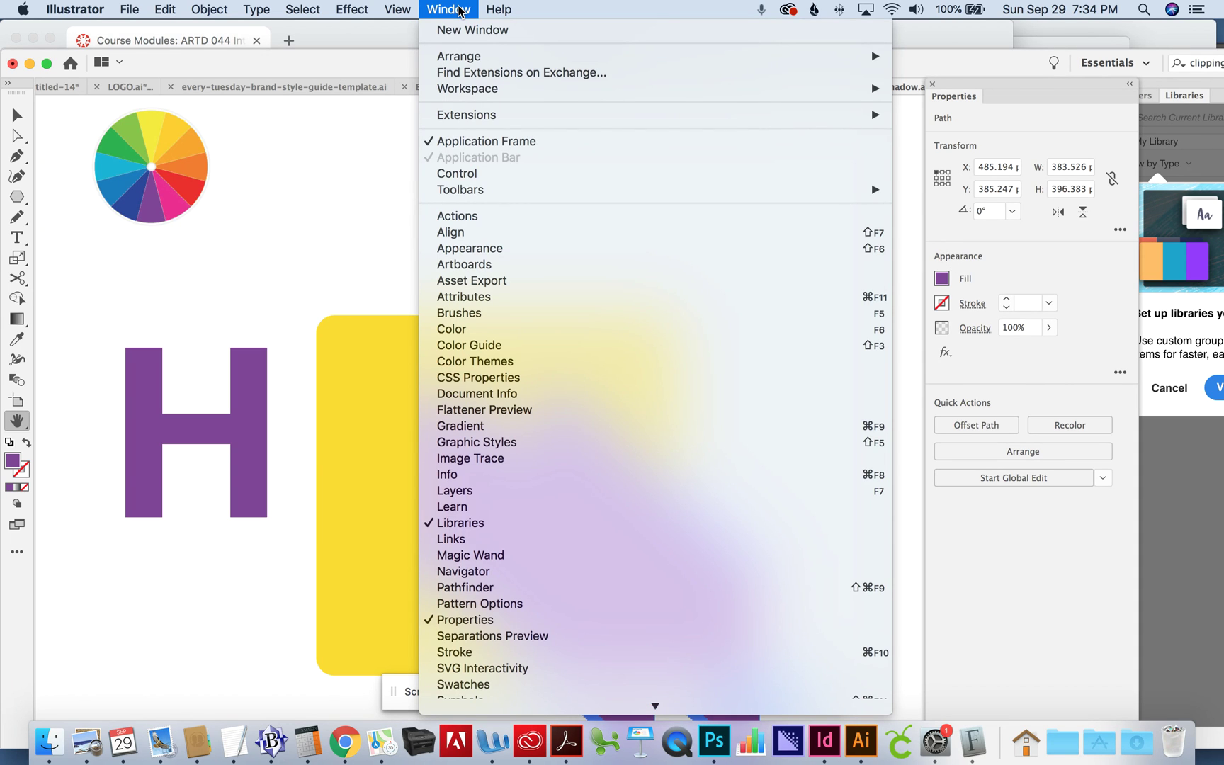
{"action": "mouse_move", "coordinate": [459, 93]}
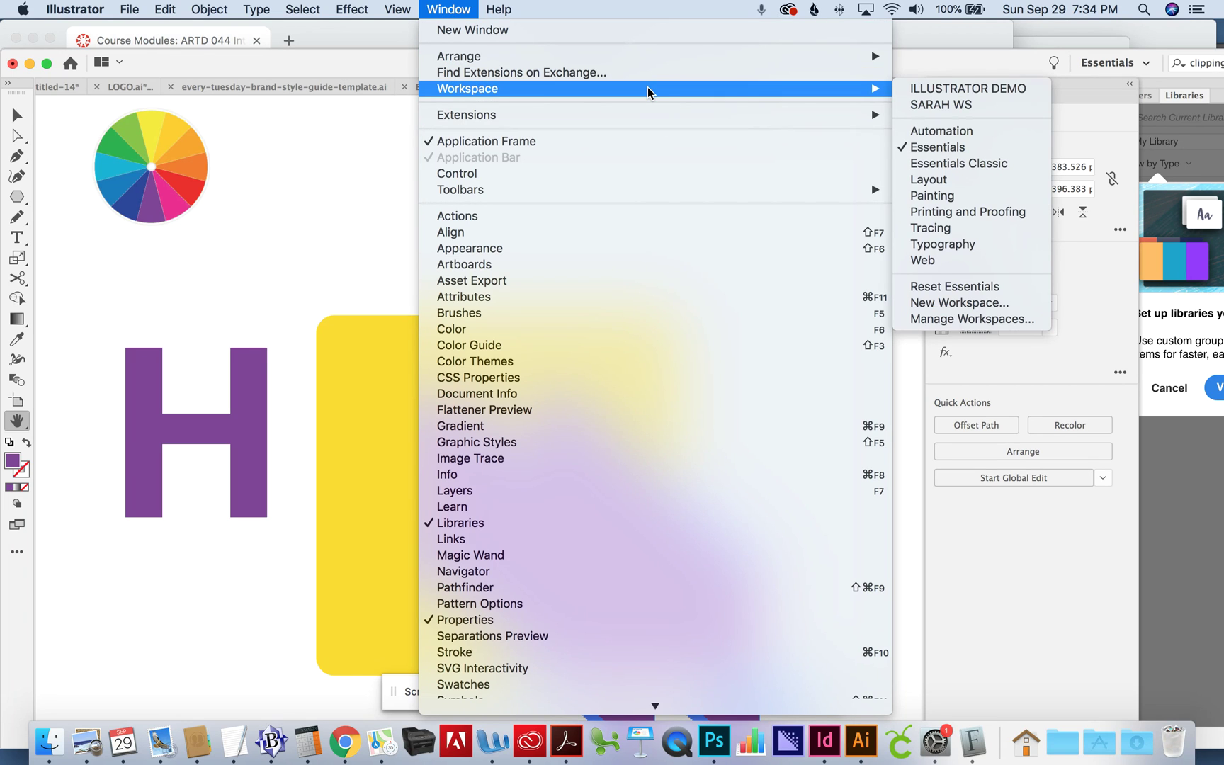
{"action": "left_click", "coordinate": [435, 7]}
{"action": "left_click", "coordinate": [434, 6]}
{"action": "left_click", "coordinate": [434, 6]}
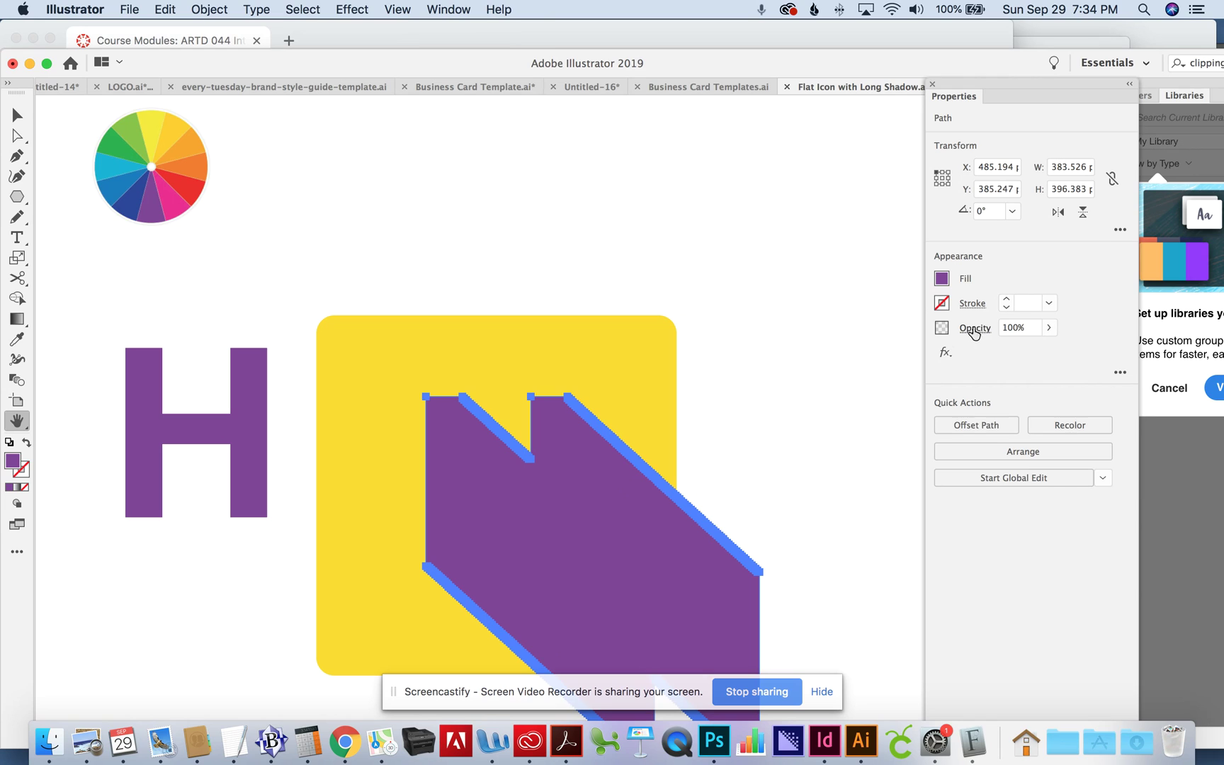
- Reduce the opacity of the merged diagonal H shadow shape to 45%
{"action": "left_click", "coordinate": [974, 329]}
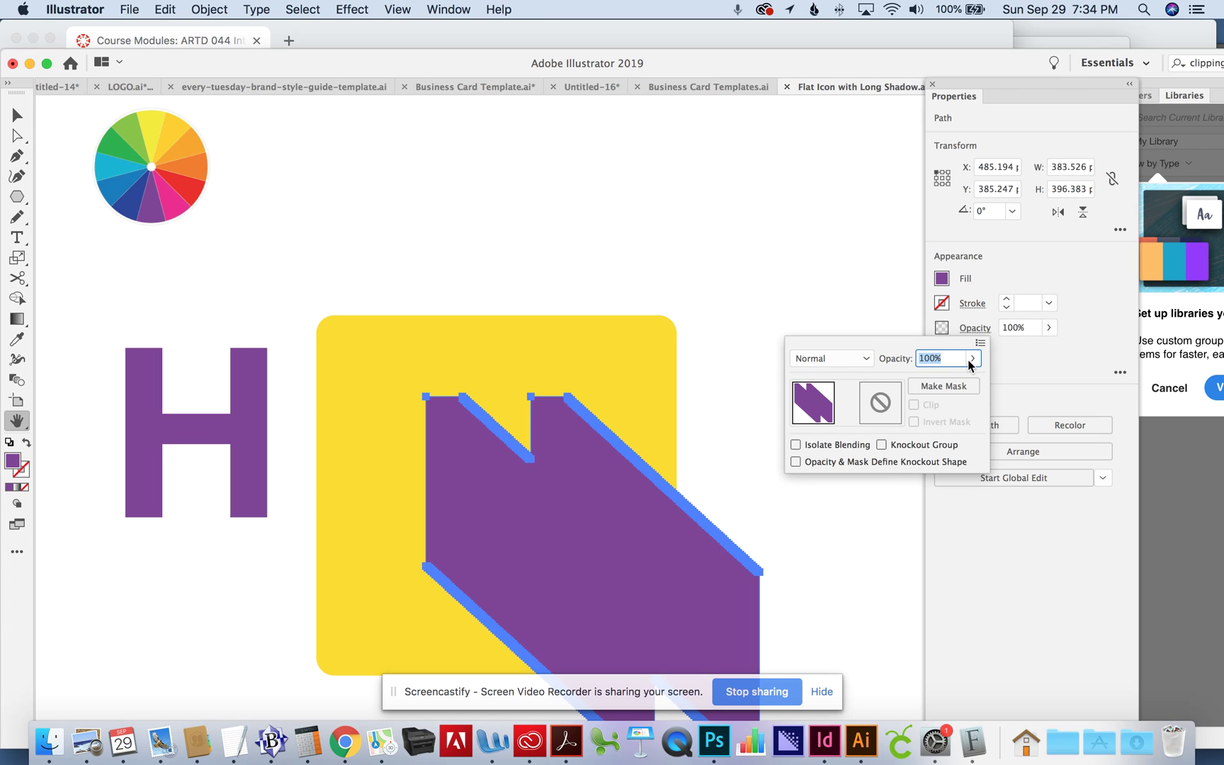
{"action": "left_click", "coordinate": [973, 359]}
{"action": "left_click", "coordinate": [970, 378]}
{"action": "left_click", "coordinate": [972, 358]}
{"action": "left_click_drag", "start_coordinate": [969, 379], "coordinate": [933, 372]}
{"action": "left_click", "coordinate": [858, 298]}
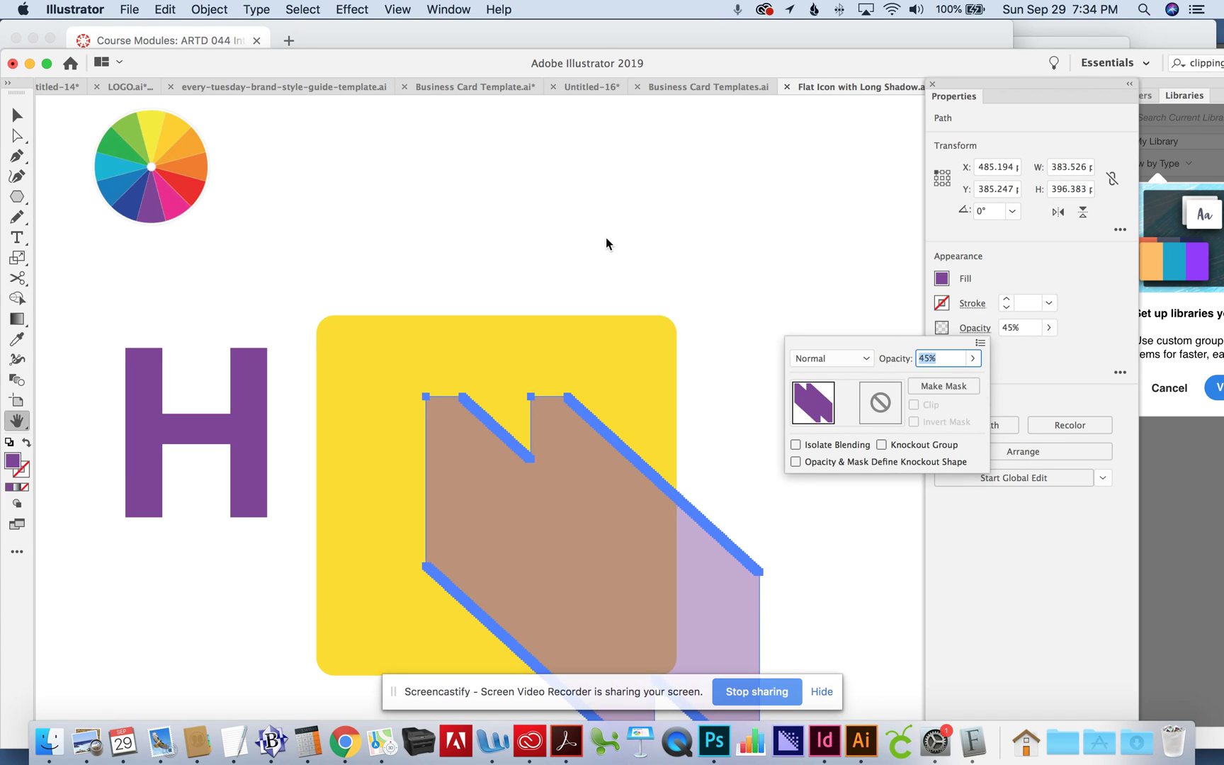
{"action": "key", "text": "Escape"}
- Move the separate solid purple H onto the yellow square, aligned with the upper-left start of the diagonal shadow, and deselect it
{"action": "left_click_drag", "start_coordinate": [301, 185], "coordinate": [307, 186]}
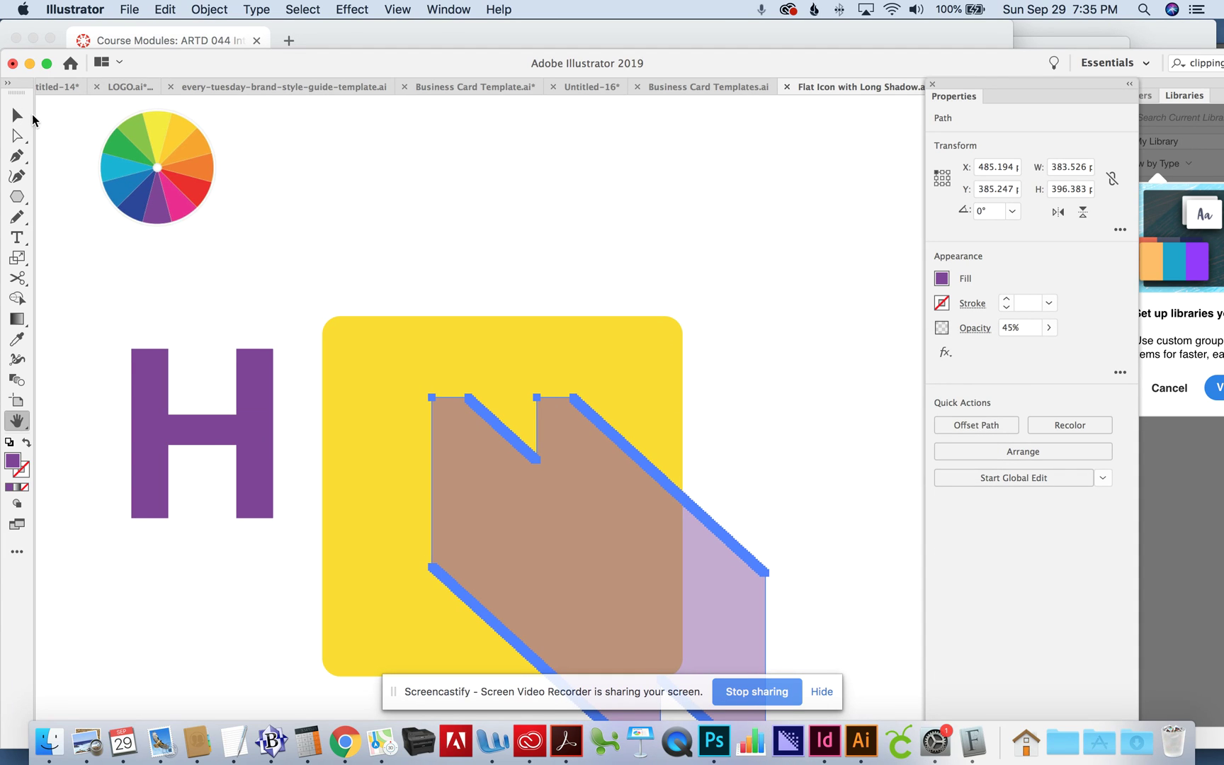
{"action": "left_click", "coordinate": [17, 114]}
{"action": "left_click", "coordinate": [282, 189]}
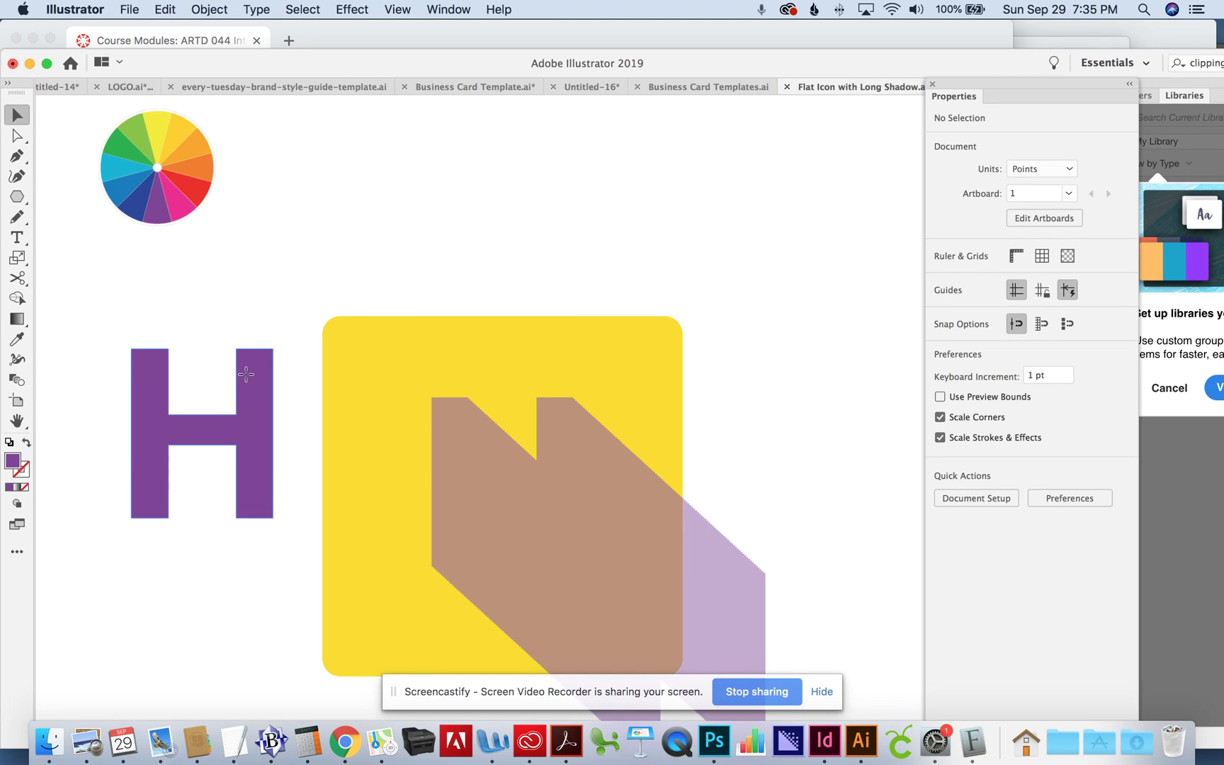
{"action": "left_click_drag", "start_coordinate": [246, 374], "coordinate": [546, 423]}
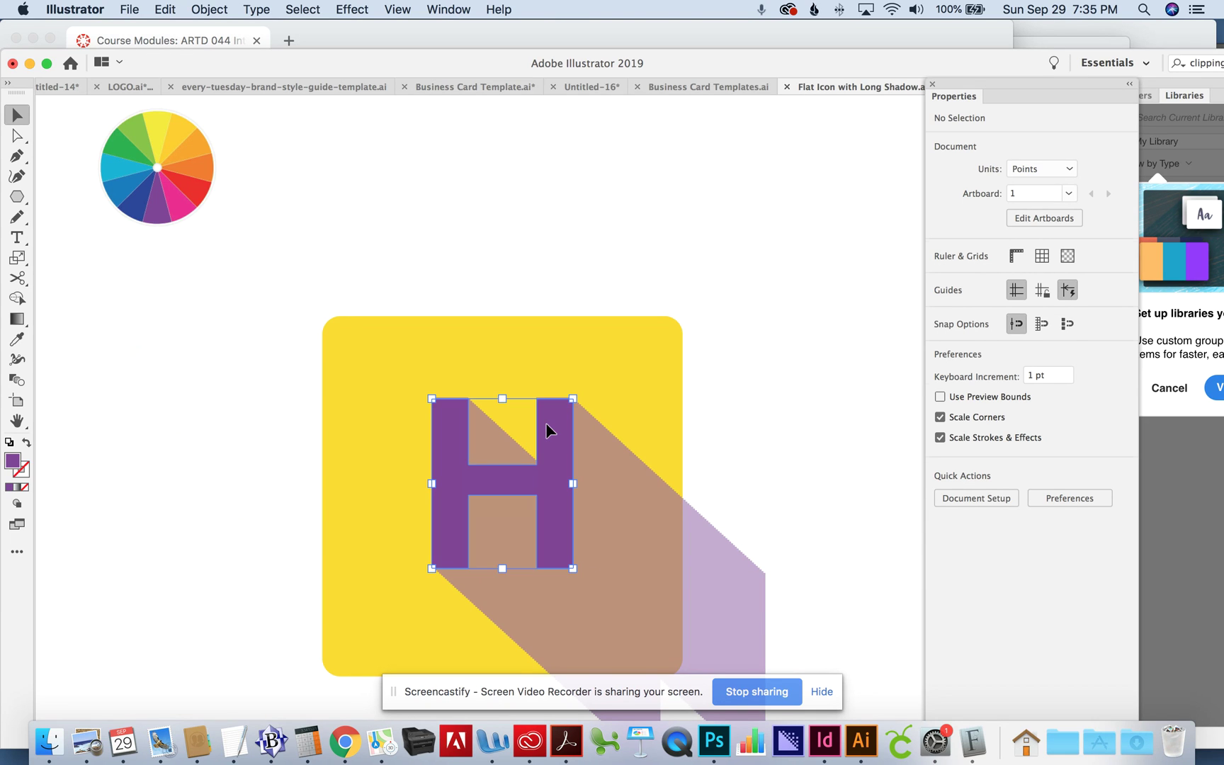
{"action": "left_click", "coordinate": [731, 401]}
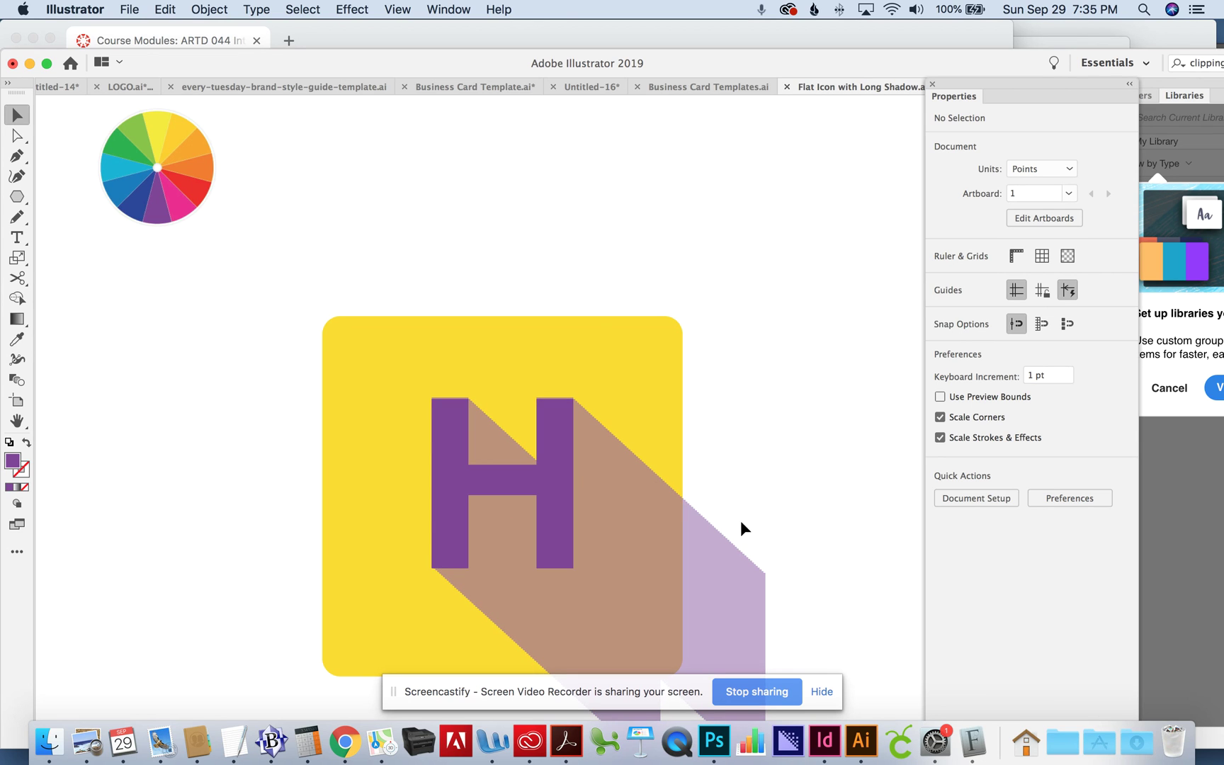
- Round the corners of the yellow square more strongly, changing all four together
{"action": "key", "text": "h"}
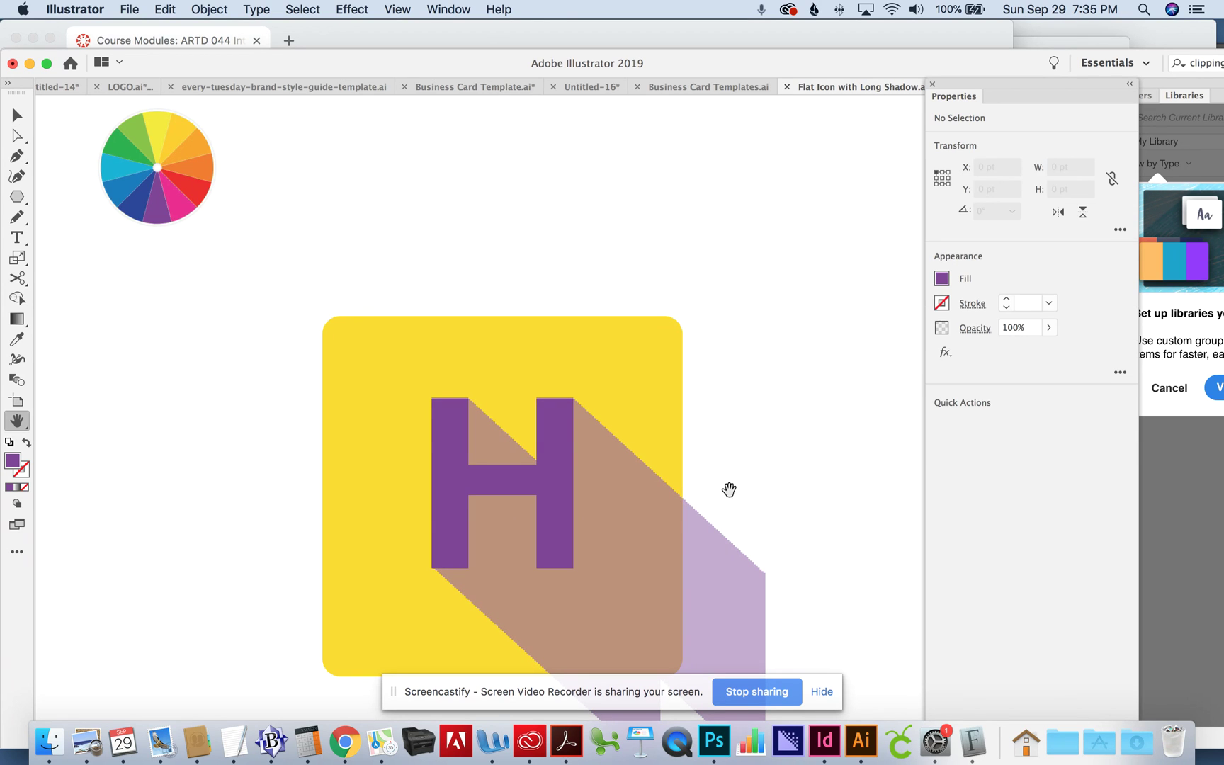
{"action": "left_click_drag", "start_coordinate": [752, 498], "coordinate": [756, 390]}
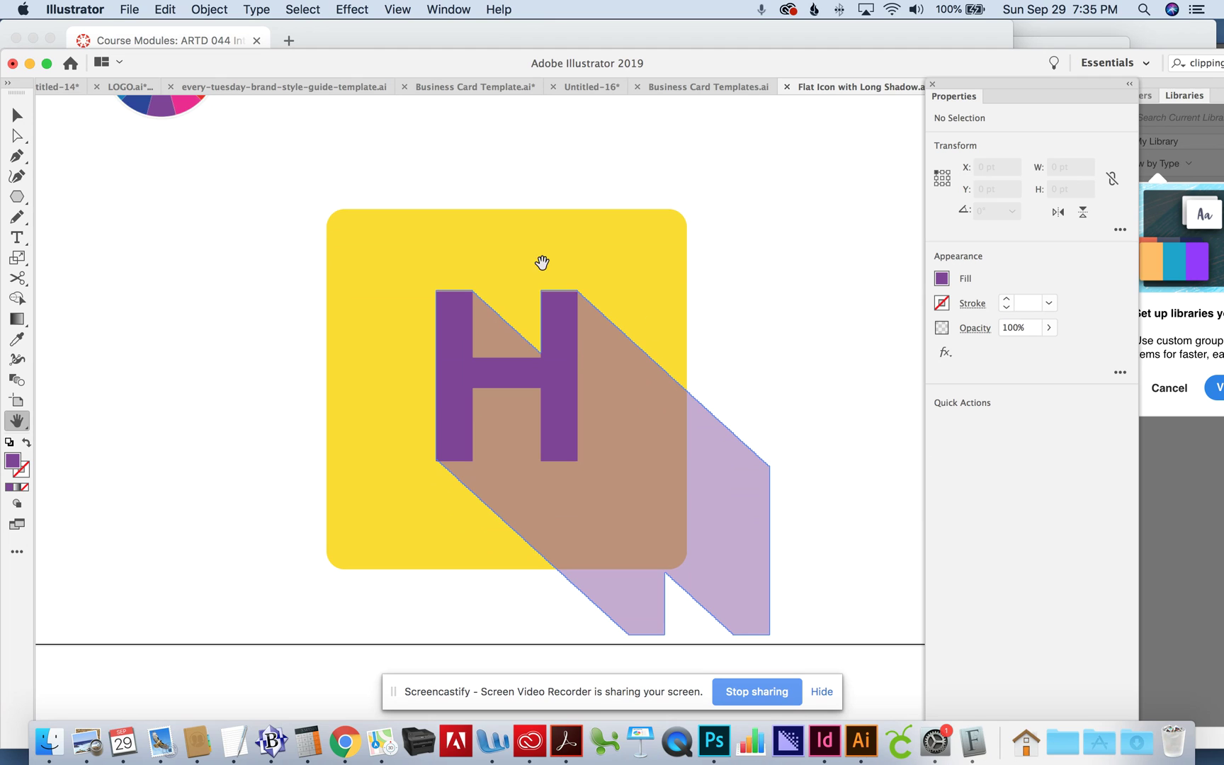
{"action": "left_click", "coordinate": [17, 114]}
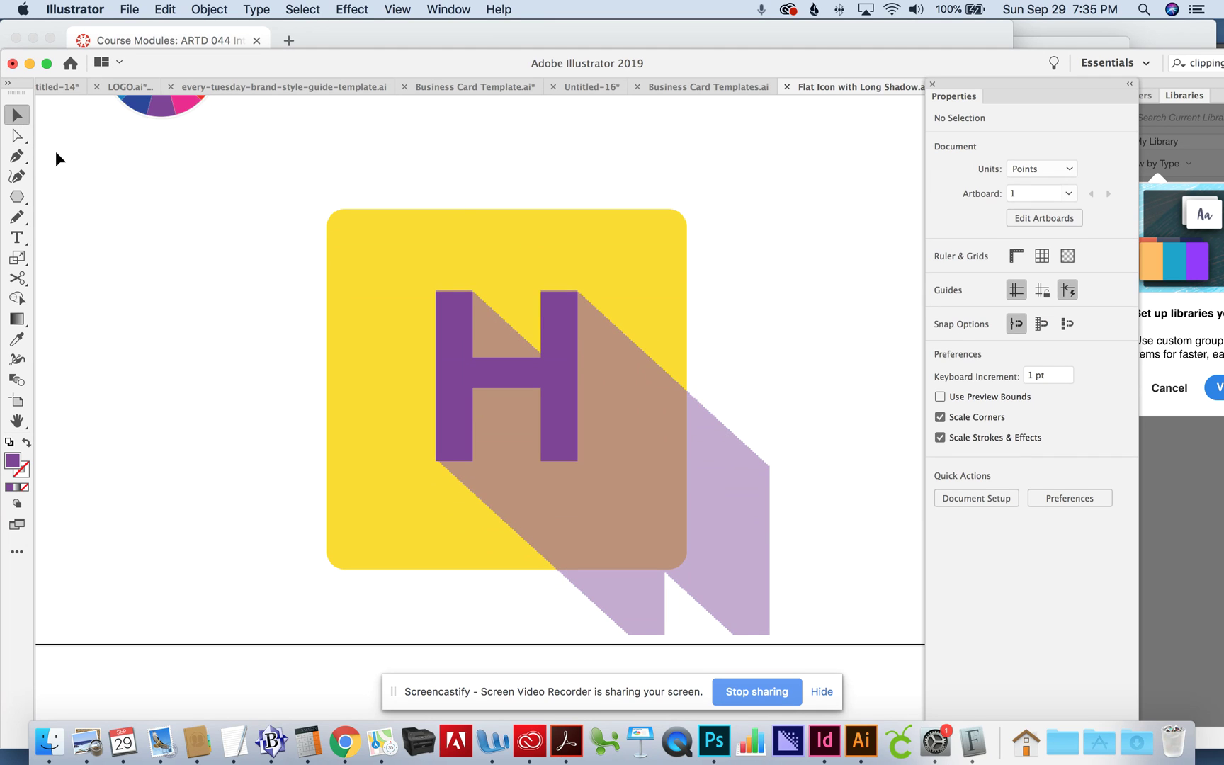
{"action": "left_click", "coordinate": [340, 228]}
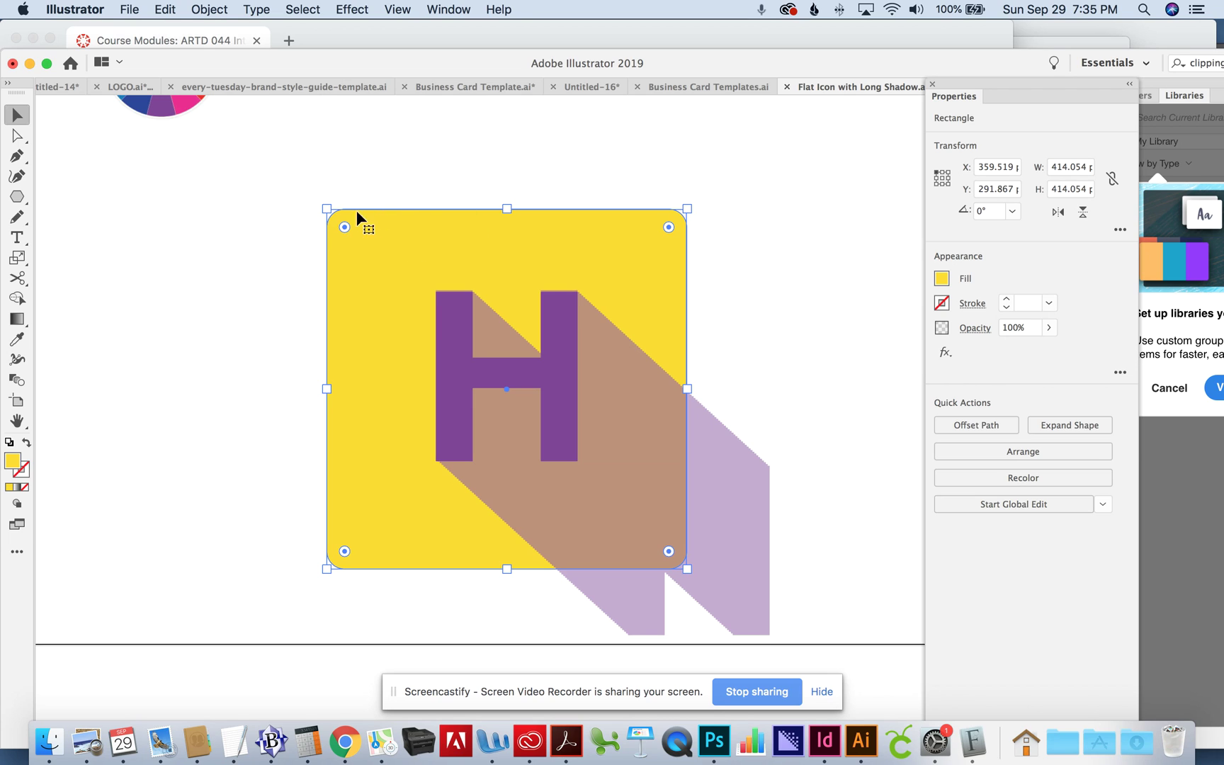
{"action": "mouse_move", "coordinate": [344, 228]}
{"action": "left_mouse_down"}
{"action": "mouse_move", "coordinate": [352, 238]}
{"action": "mouse_move", "coordinate": [330, 201]}
{"action": "mouse_move", "coordinate": [354, 245]}
{"action": "left_mouse_up"}
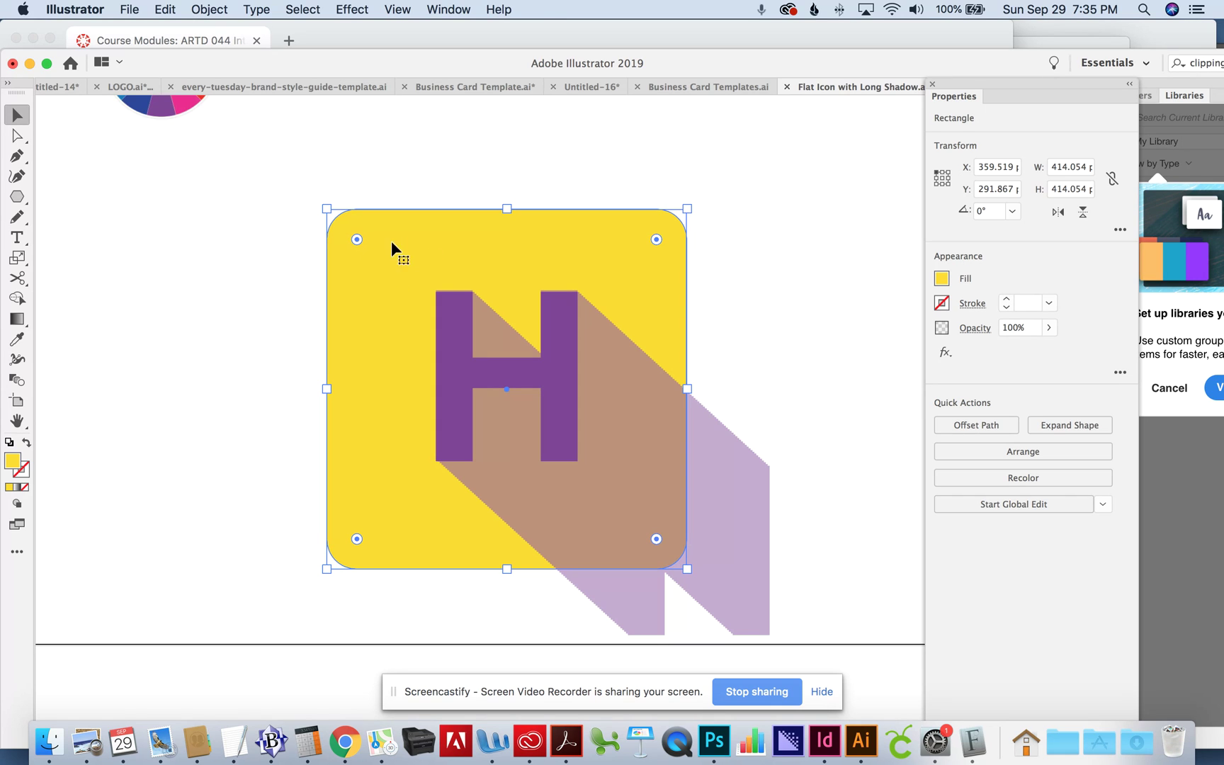
- Duplicate the yellow rounded square and bring the copy to the front, covering the H and the shadow within the original square
{"action": "left_click", "coordinate": [372, 170]}
{"action": "left_click", "coordinate": [378, 230]}
{"action": "key", "text": "super"}
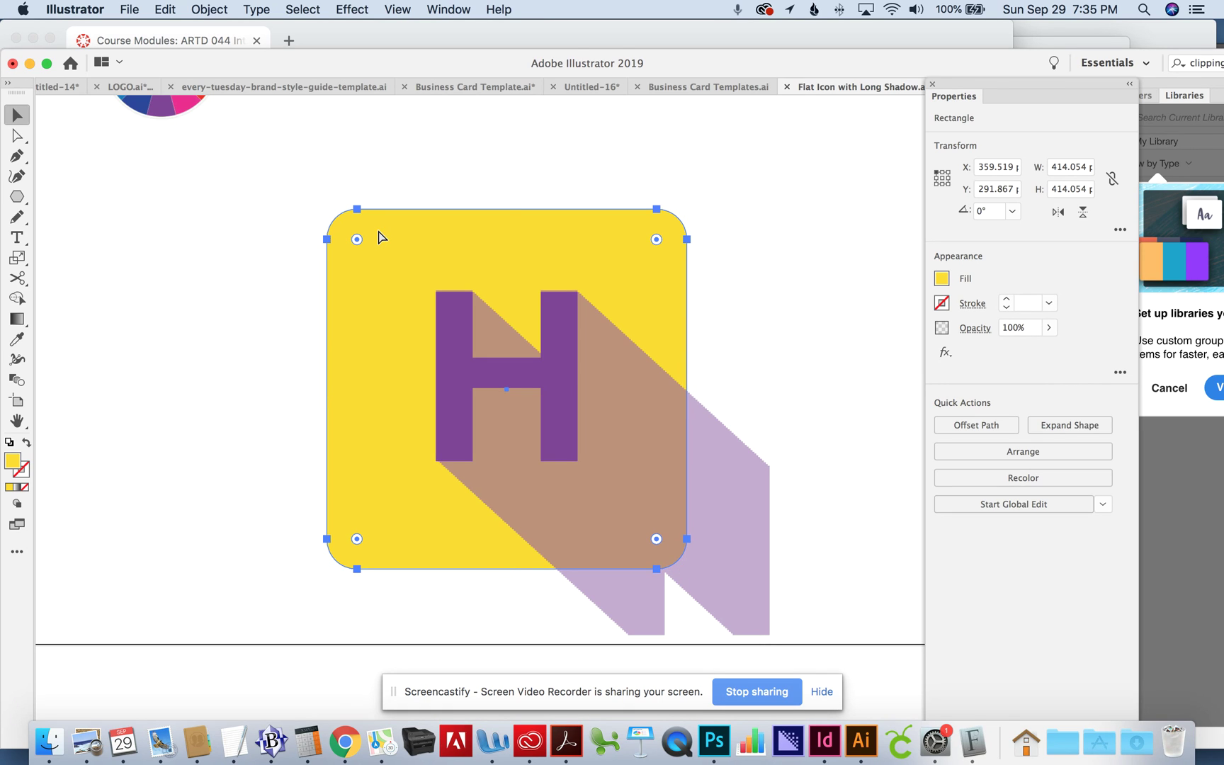
{"action": "left_click_drag", "start_coordinate": [427, 246], "coordinate": [132, 225]}
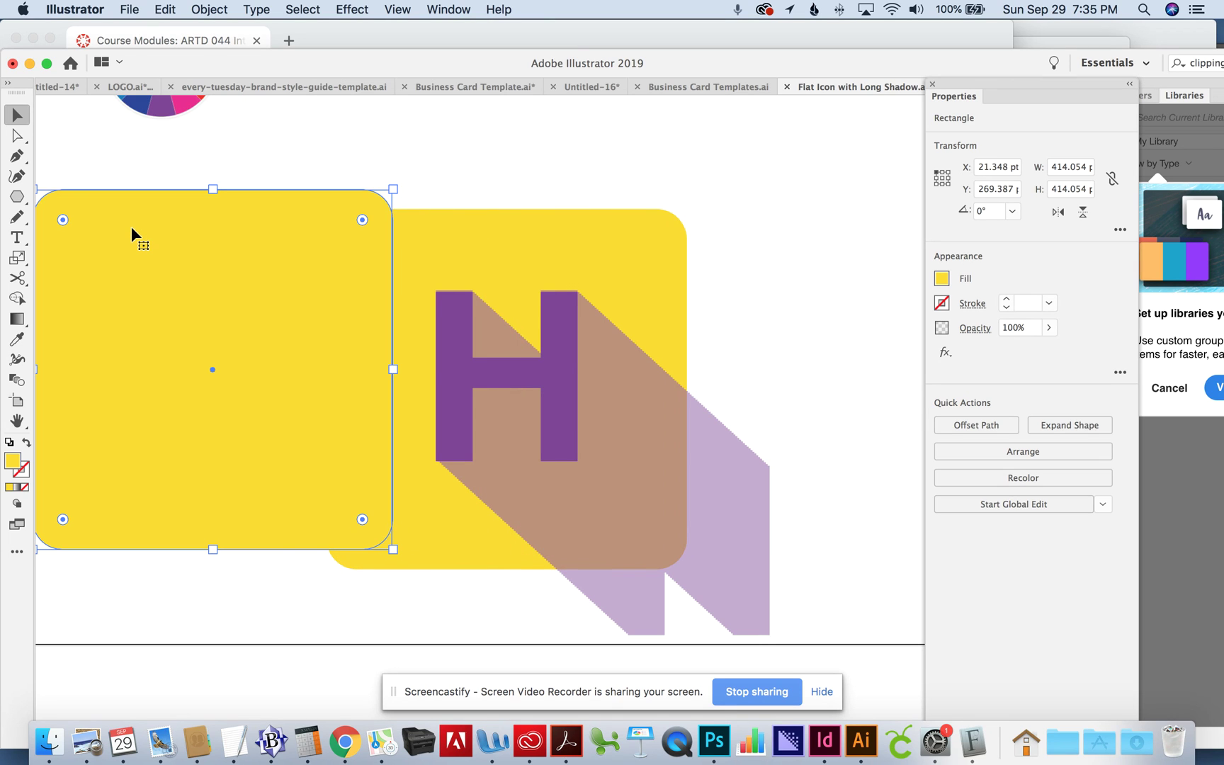
{"action": "left_click_drag", "start_coordinate": [135, 226], "coordinate": [426, 250]}
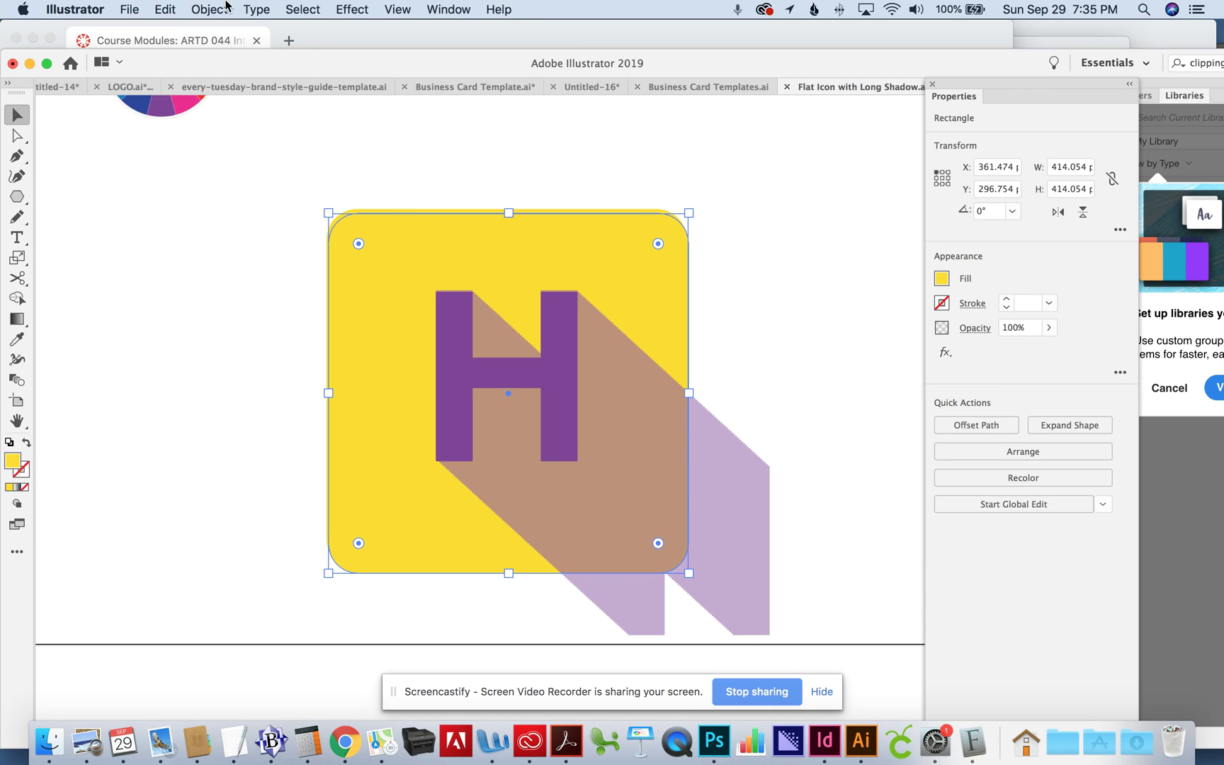
{"action": "left_click", "coordinate": [1051, 452]}
{"action": "left_click", "coordinate": [1042, 469]}
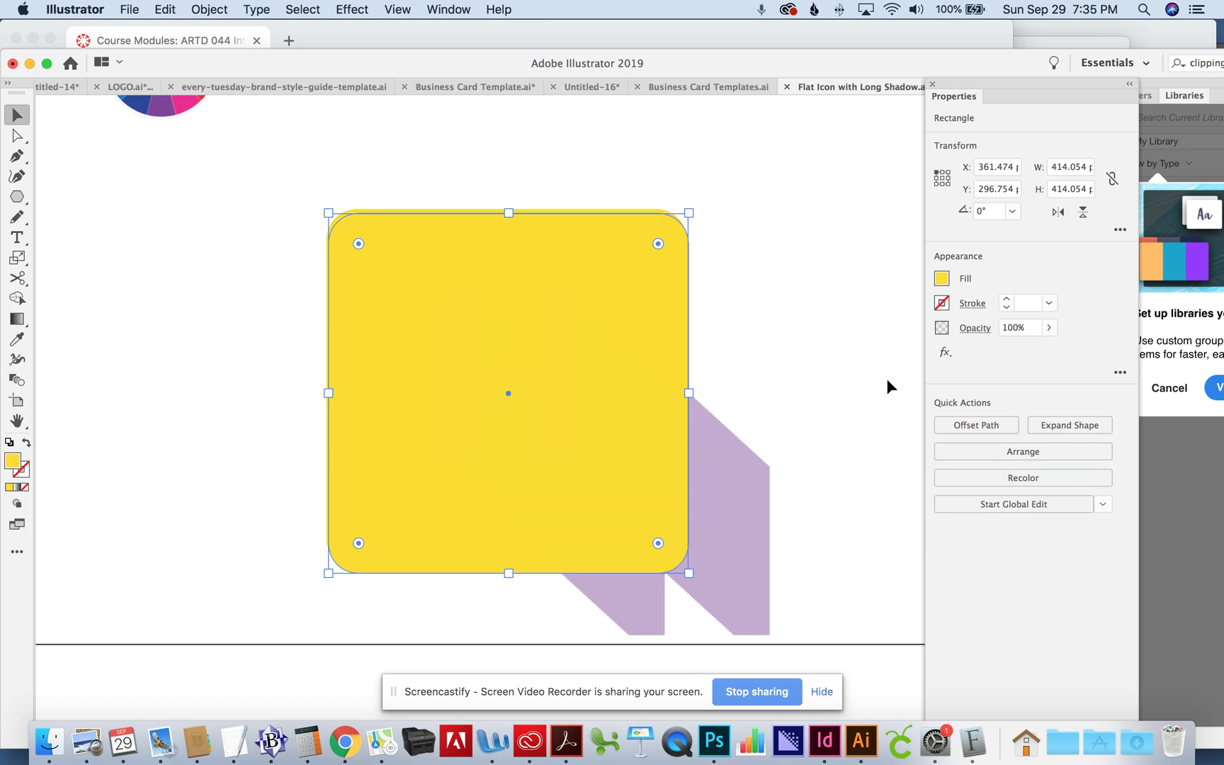
- Select both yellow squares and align them by their top edges and horizontal centers
{"action": "key", "text": "super+shift+a"}
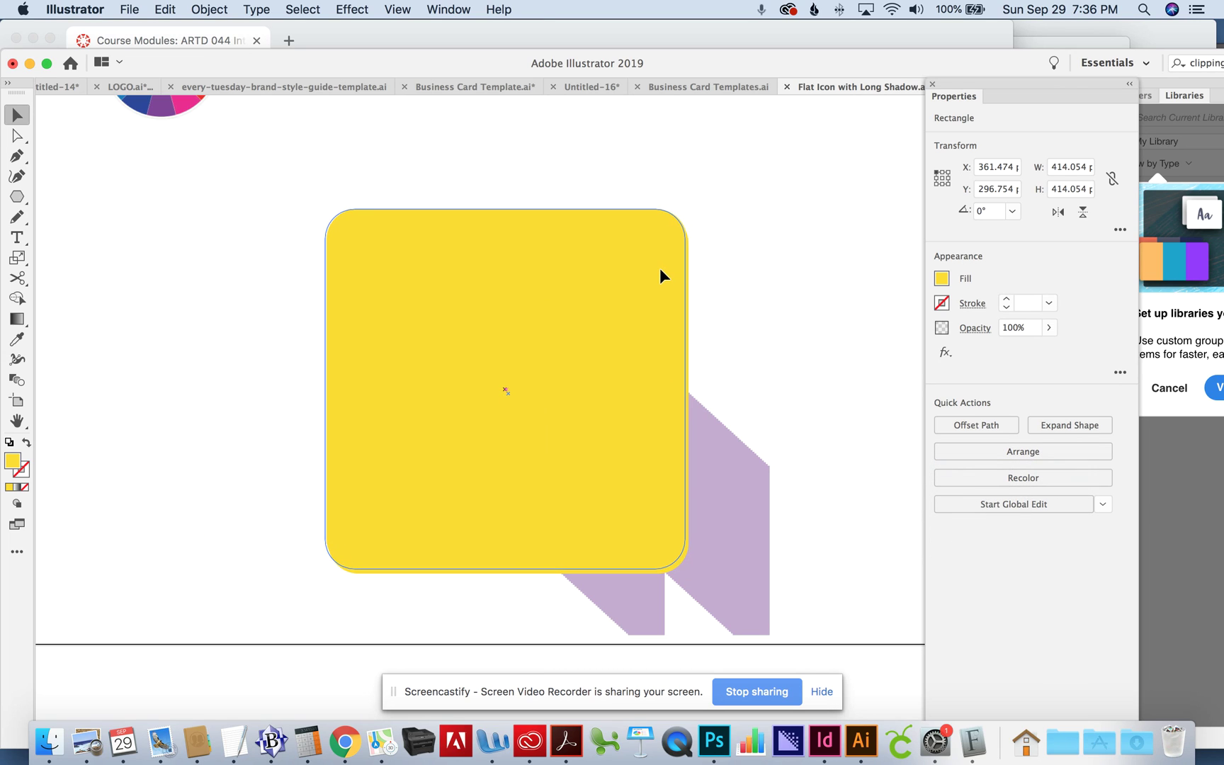
{"action": "left_click_drag", "start_coordinate": [663, 270], "coordinate": [664, 271]}
{"action": "left_click_drag", "start_coordinate": [635, 166], "coordinate": [673, 226]}
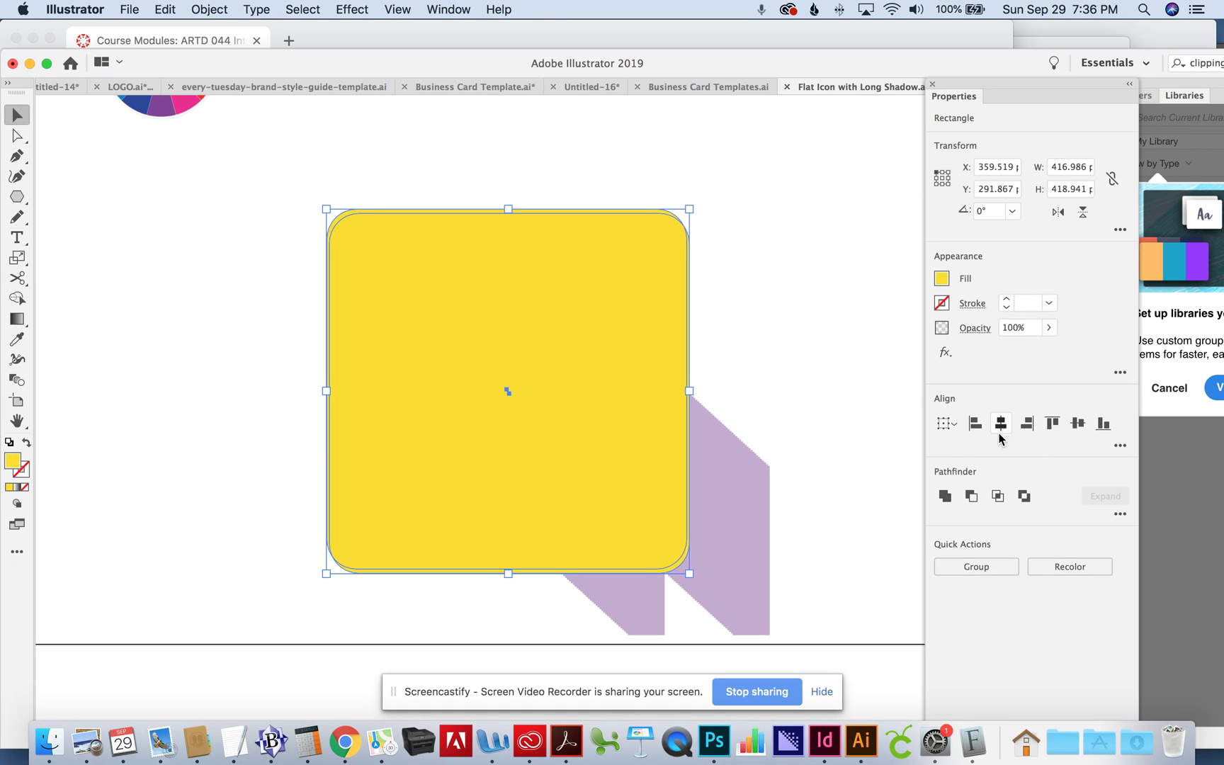
{"action": "left_click", "coordinate": [1052, 424]}
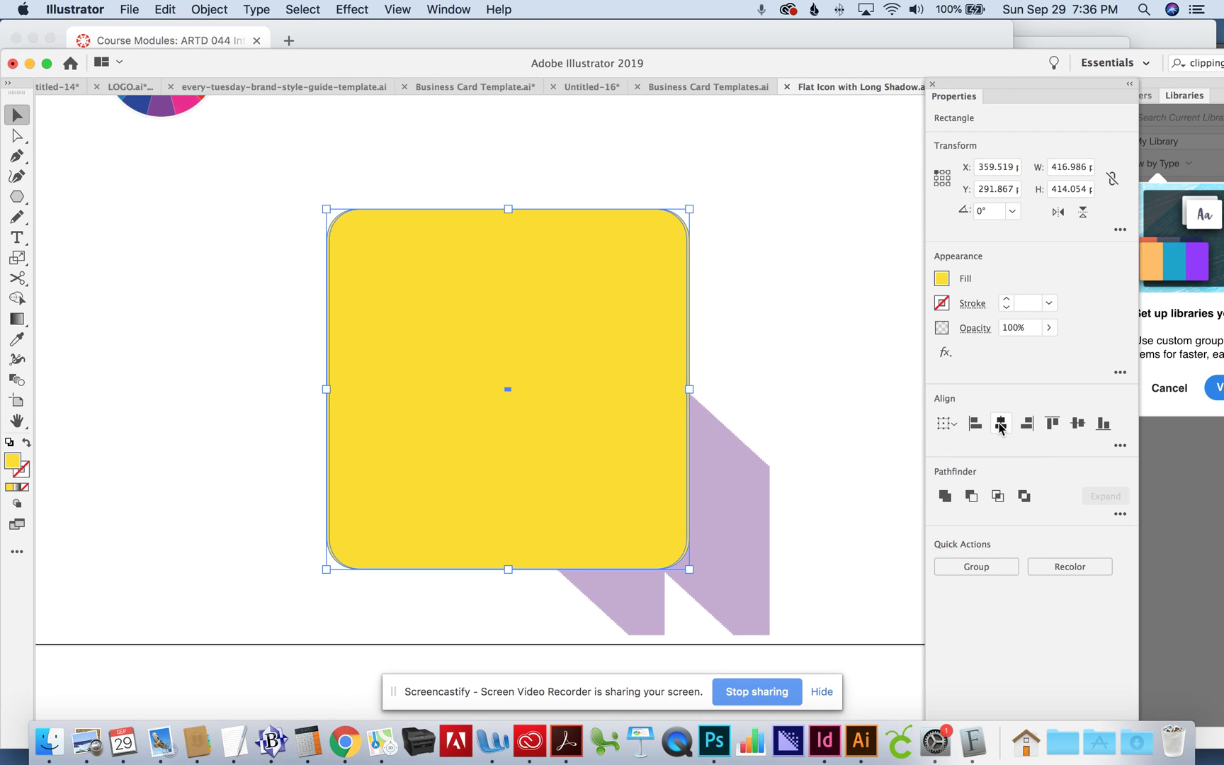
{"action": "left_click", "coordinate": [1001, 425]}
{"action": "left_click", "coordinate": [867, 343]}
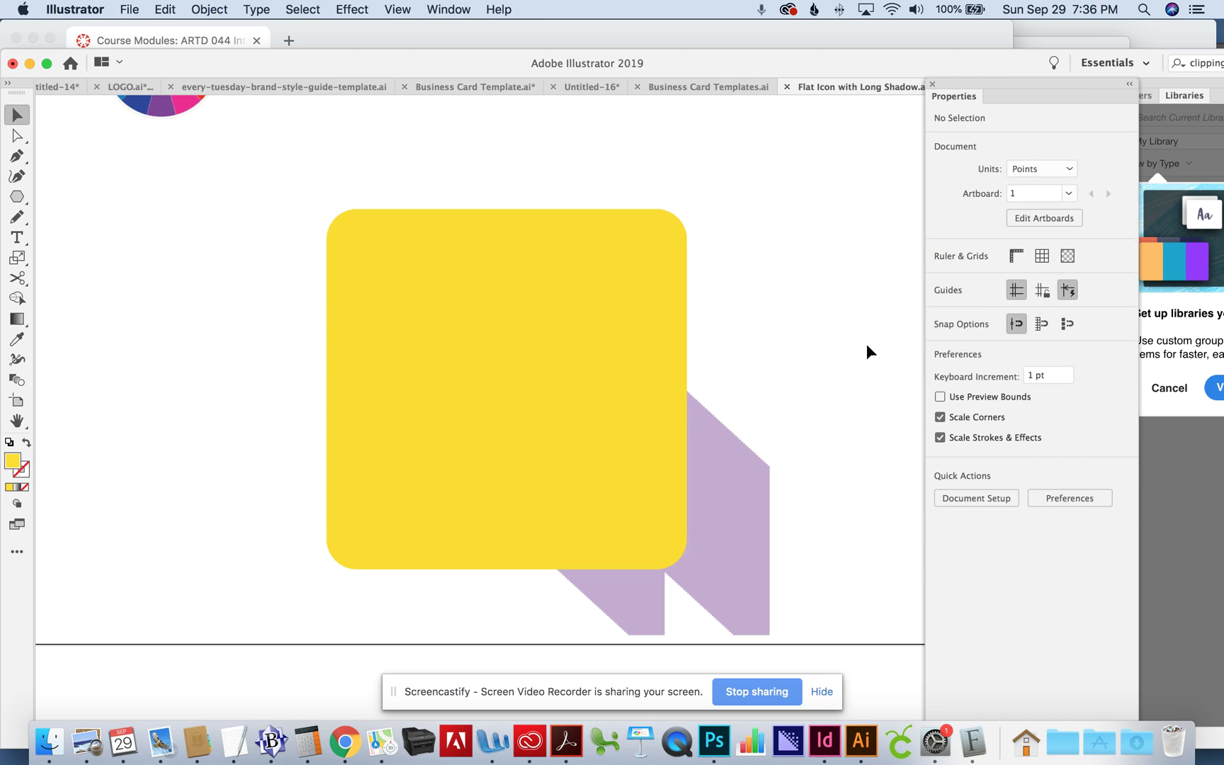
- Select both squares, the H and the shadow, and make a clipping mask from the front square
{"action": "left_click", "coordinate": [423, 256]}
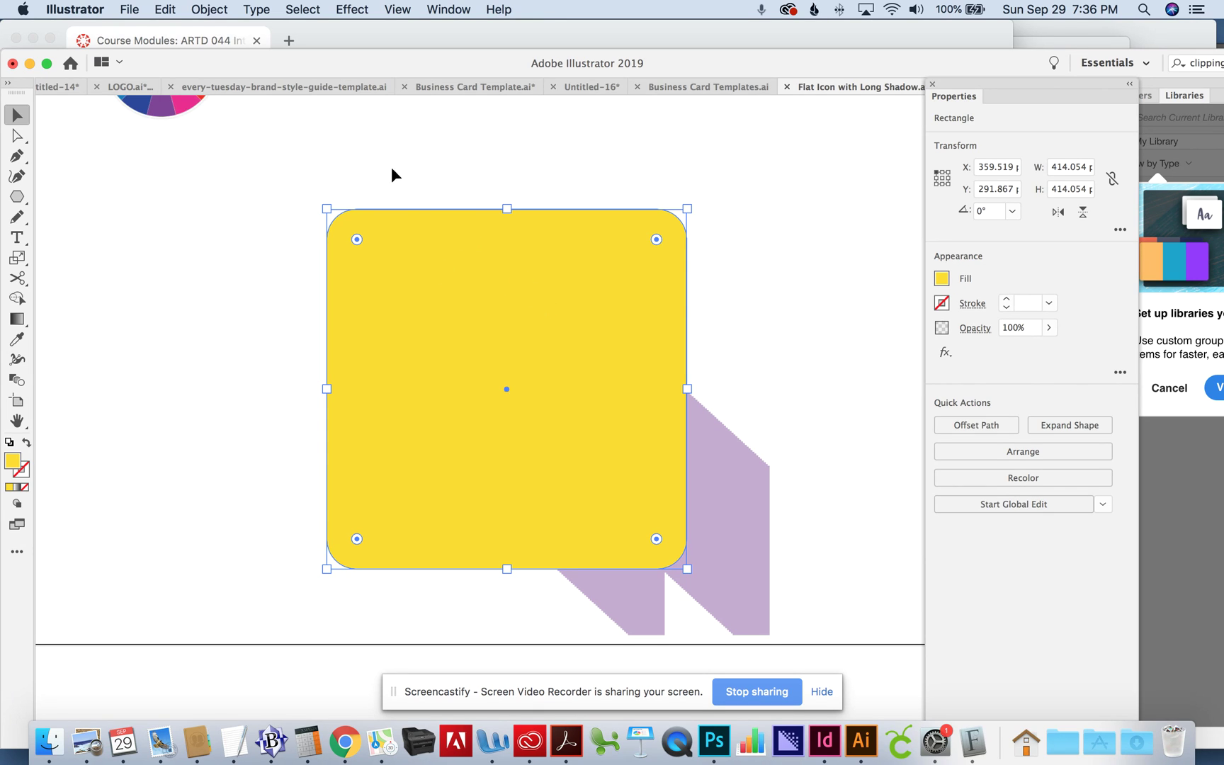
{"action": "left_click", "coordinate": [319, 171]}
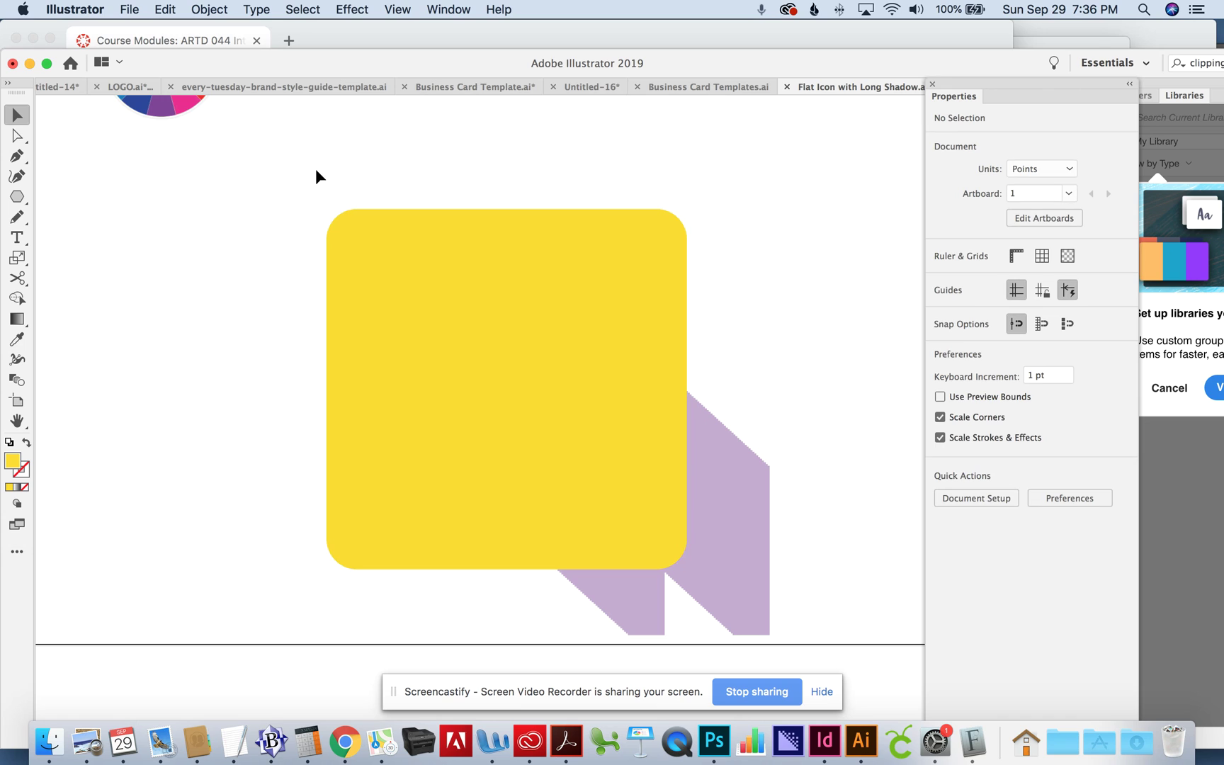
{"action": "left_click_drag", "start_coordinate": [313, 173], "coordinate": [830, 646]}
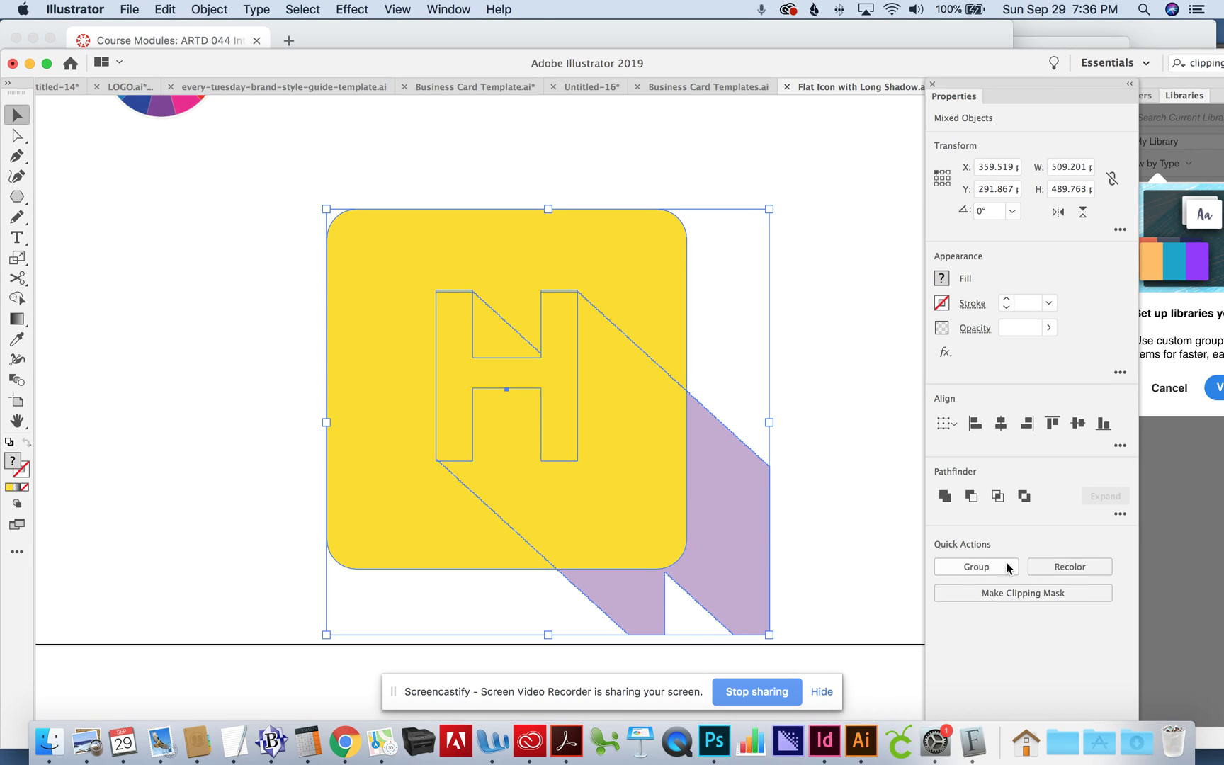
{"action": "left_click", "coordinate": [1000, 594]}
{"action": "left_click", "coordinate": [838, 461]}
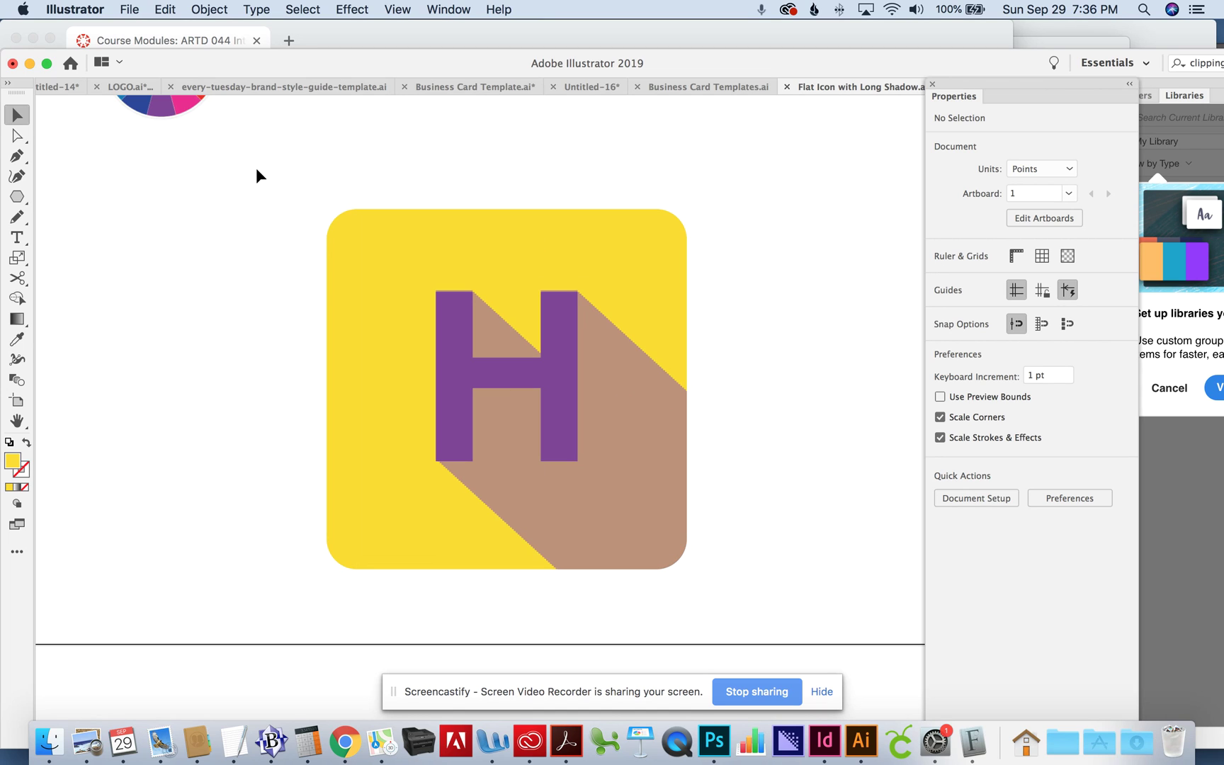
- Export the clipped icon to the Desktop as a 150 ppi PNG, replacing the existing Asset 3.png
{"action": "left_click_drag", "start_coordinate": [256, 169], "coordinate": [762, 605]}
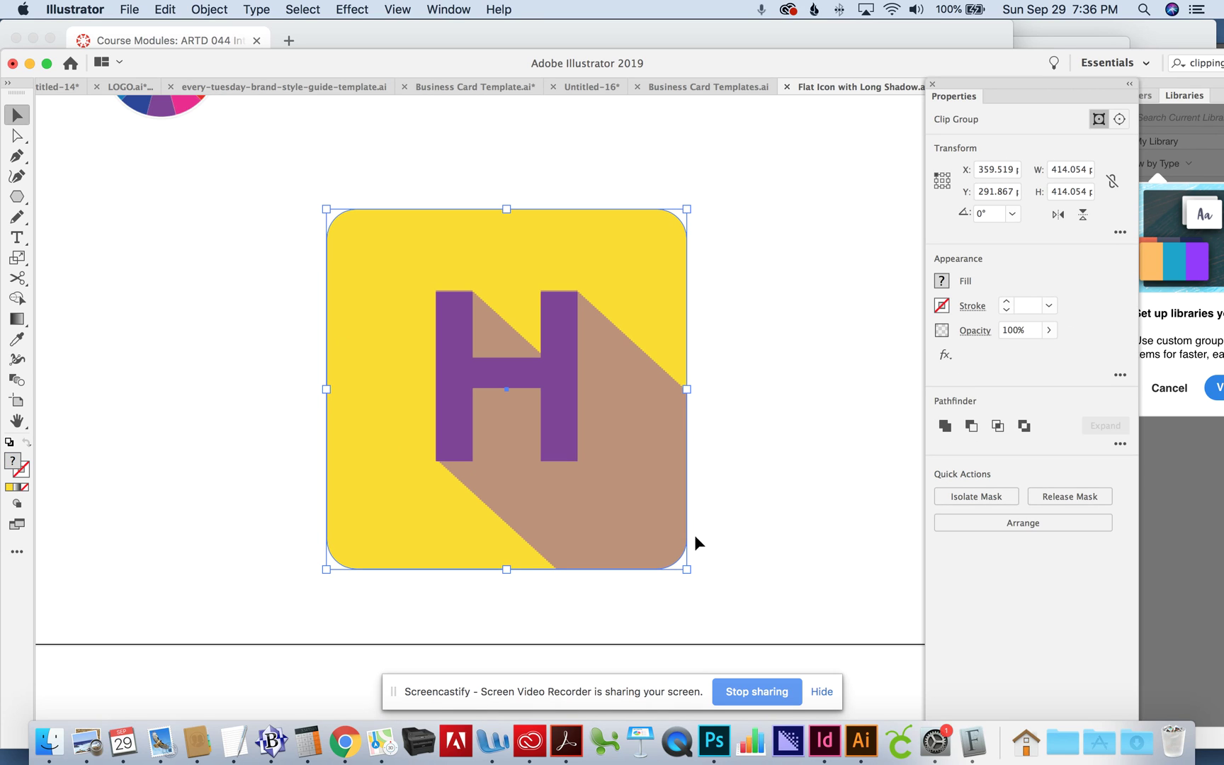
{"action": "left_click", "coordinate": [130, 9]}
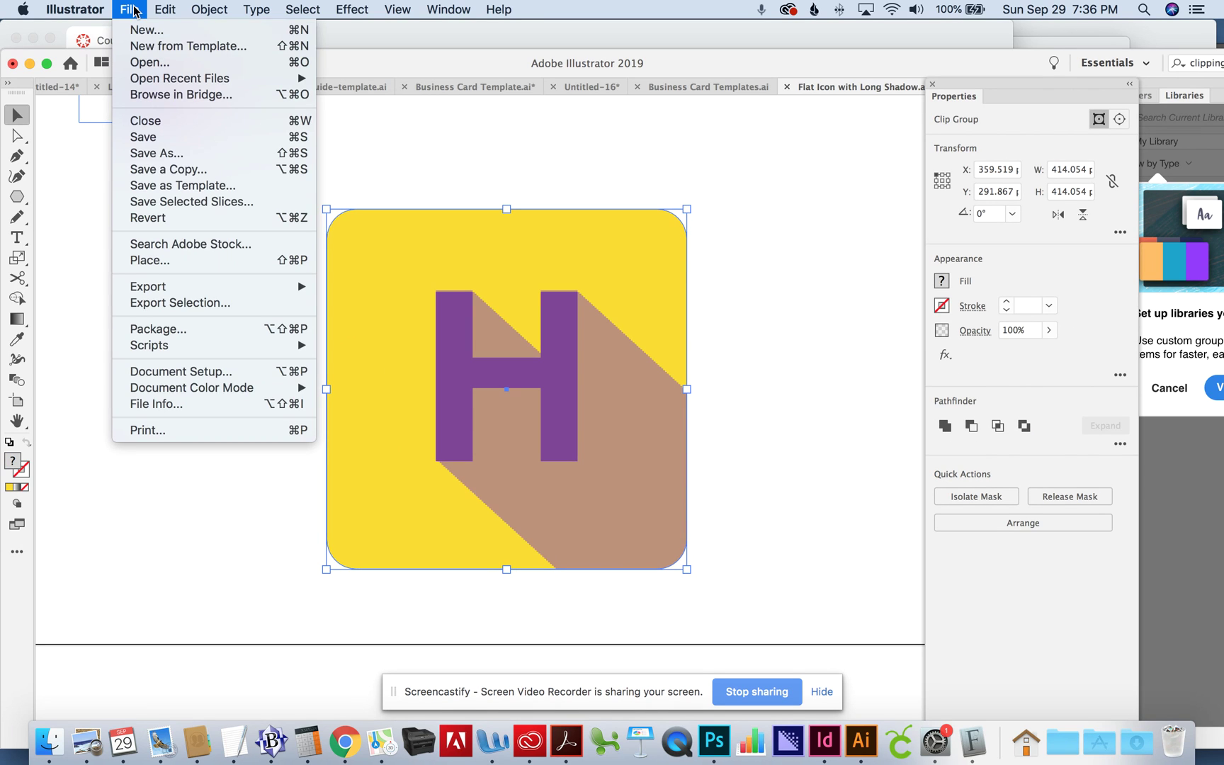
{"action": "left_click", "coordinate": [184, 302]}
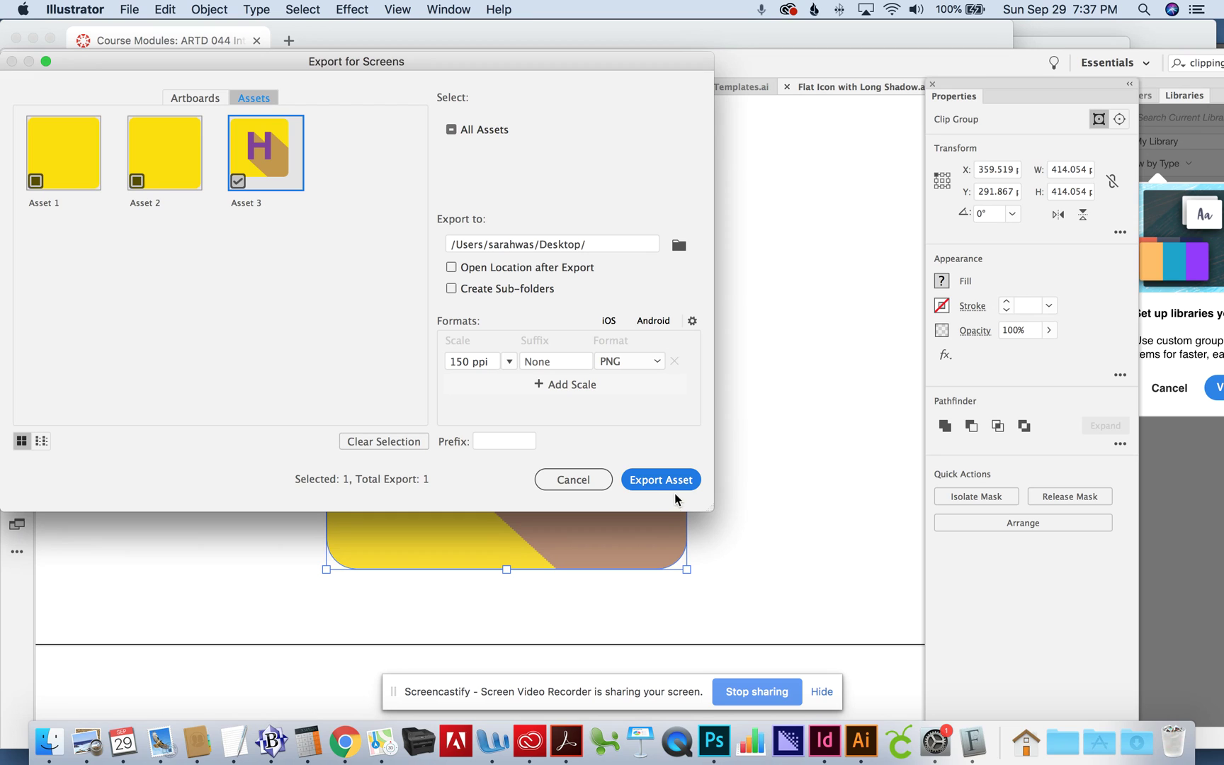
{"action": "left_click", "coordinate": [653, 485]}
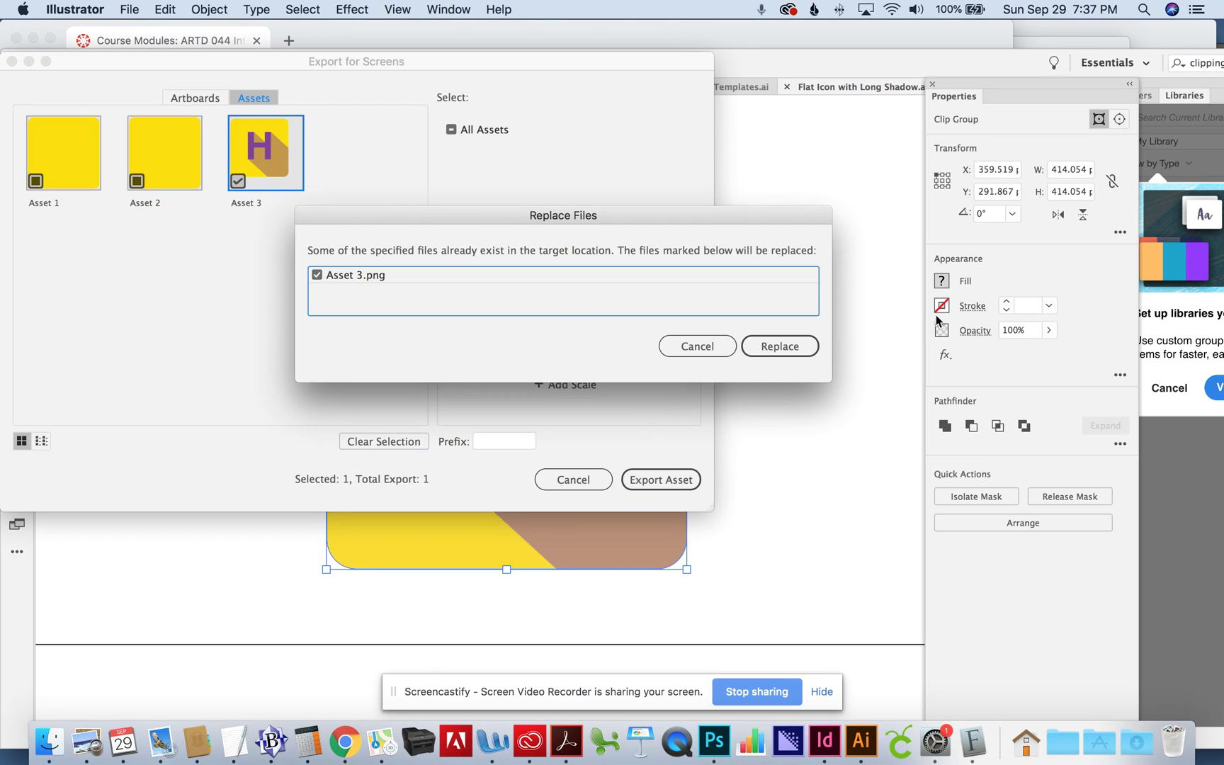
{"action": "left_click", "coordinate": [772, 346]}
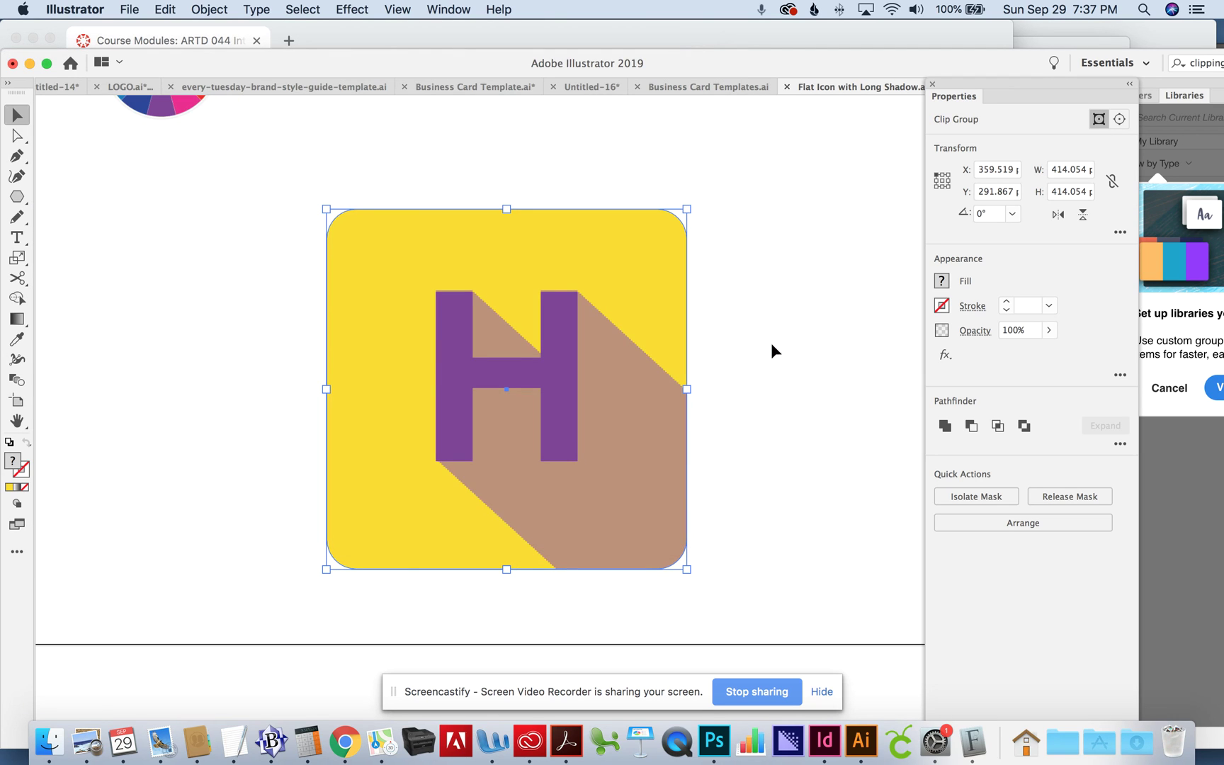